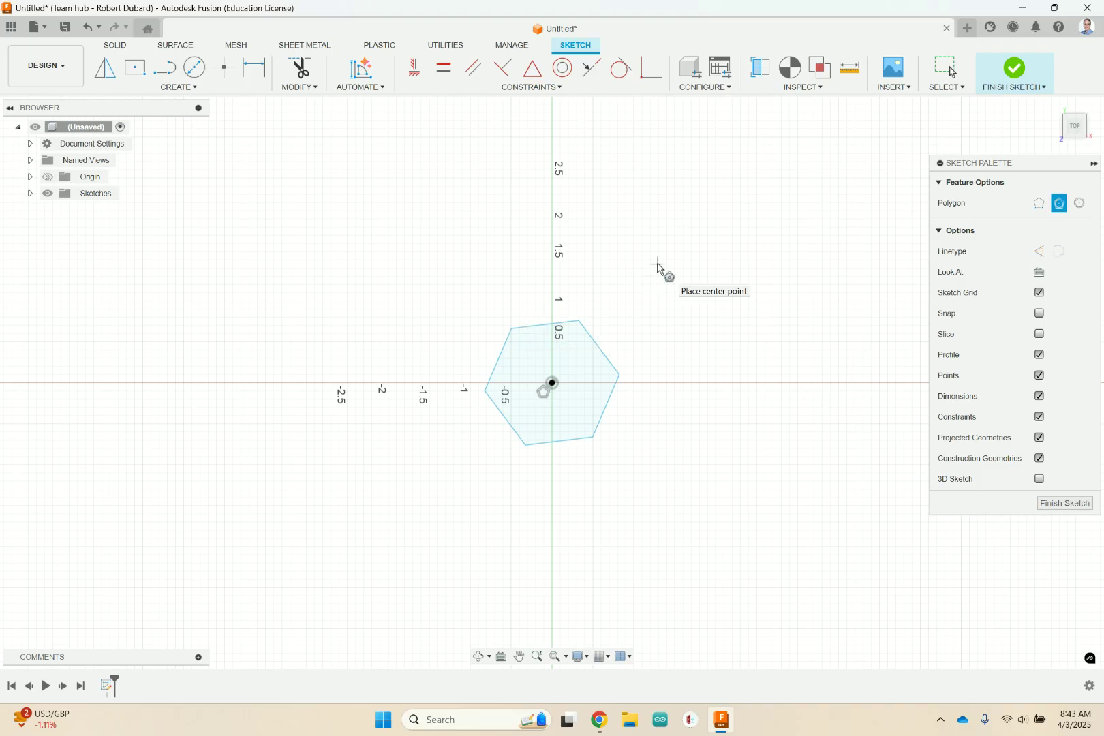
# Rotate the hexagon roughly level by one corner and apply the Horizontal/Vertical constraint to its upper edge
pyautogui.press('Escape')
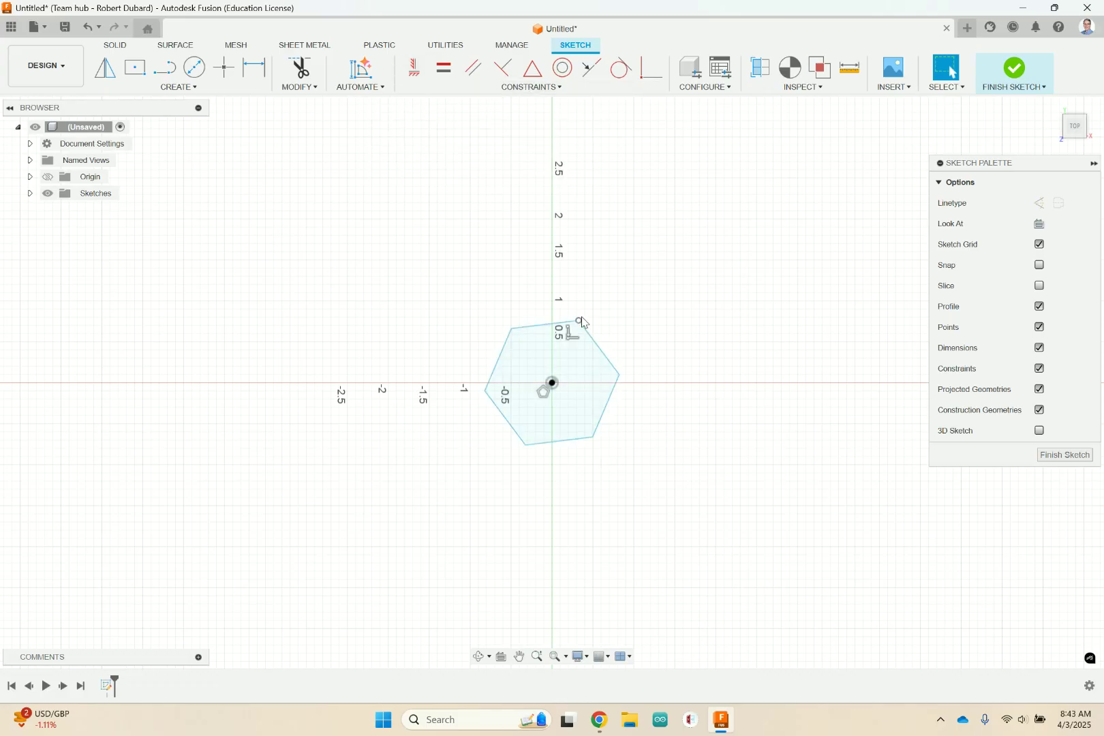
pyautogui.moveTo(580, 322)
pyautogui.mouseDown()
pyautogui.moveTo(599, 341)
pyautogui.moveTo(572, 323)
pyautogui.moveTo(581, 331)
pyautogui.mouseUp()
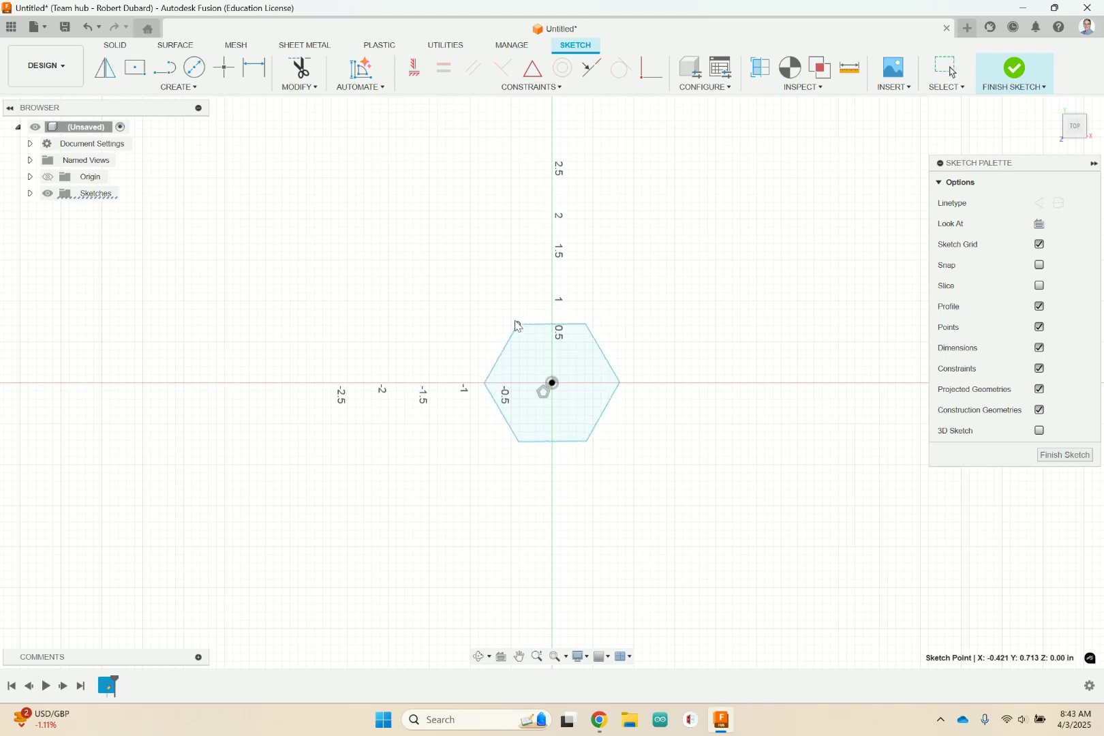
pyautogui.click(414, 67)
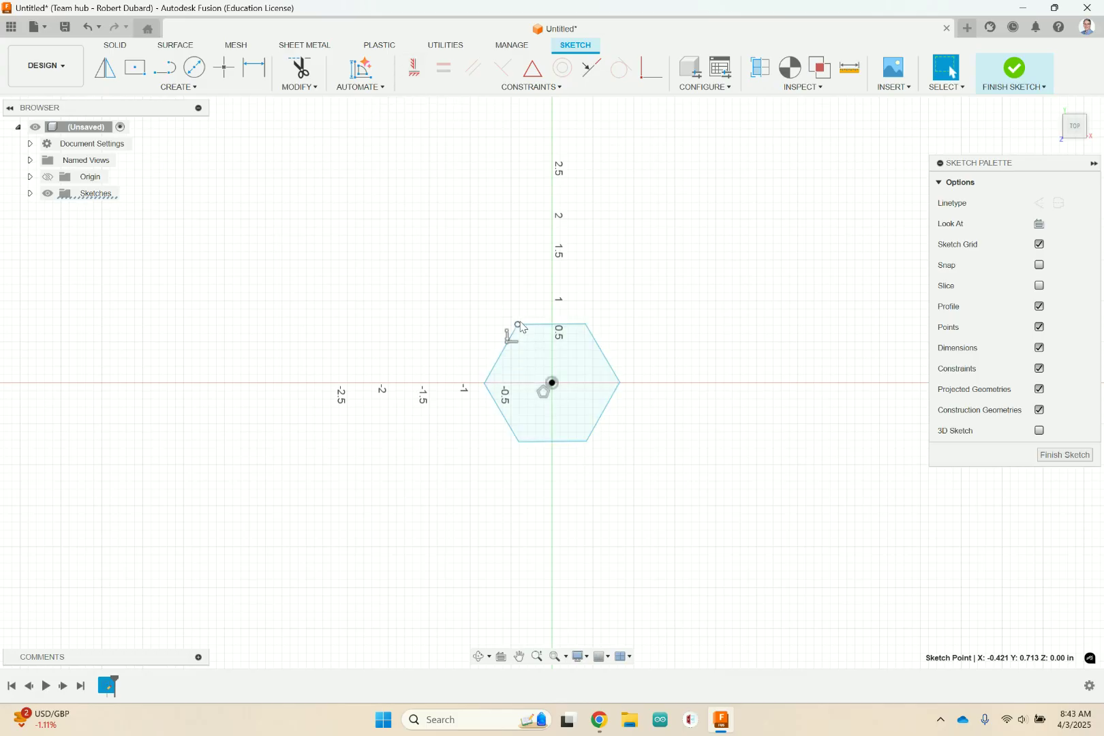
pyautogui.click(567, 326)
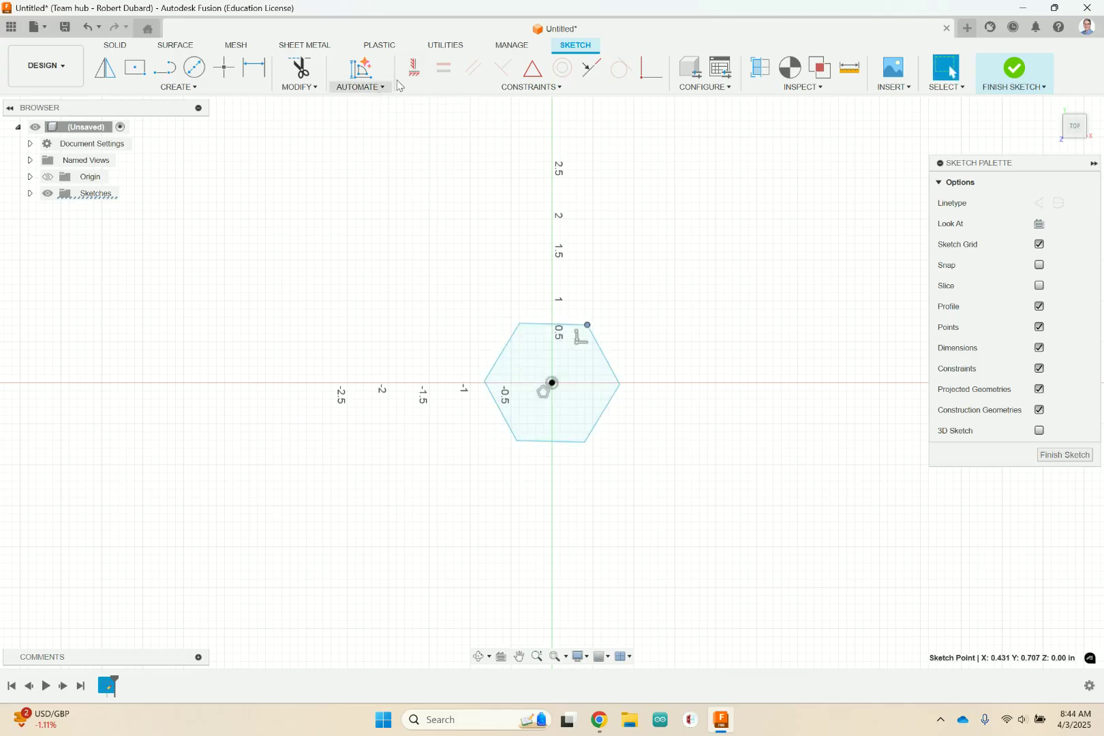
pyautogui.click(414, 68)
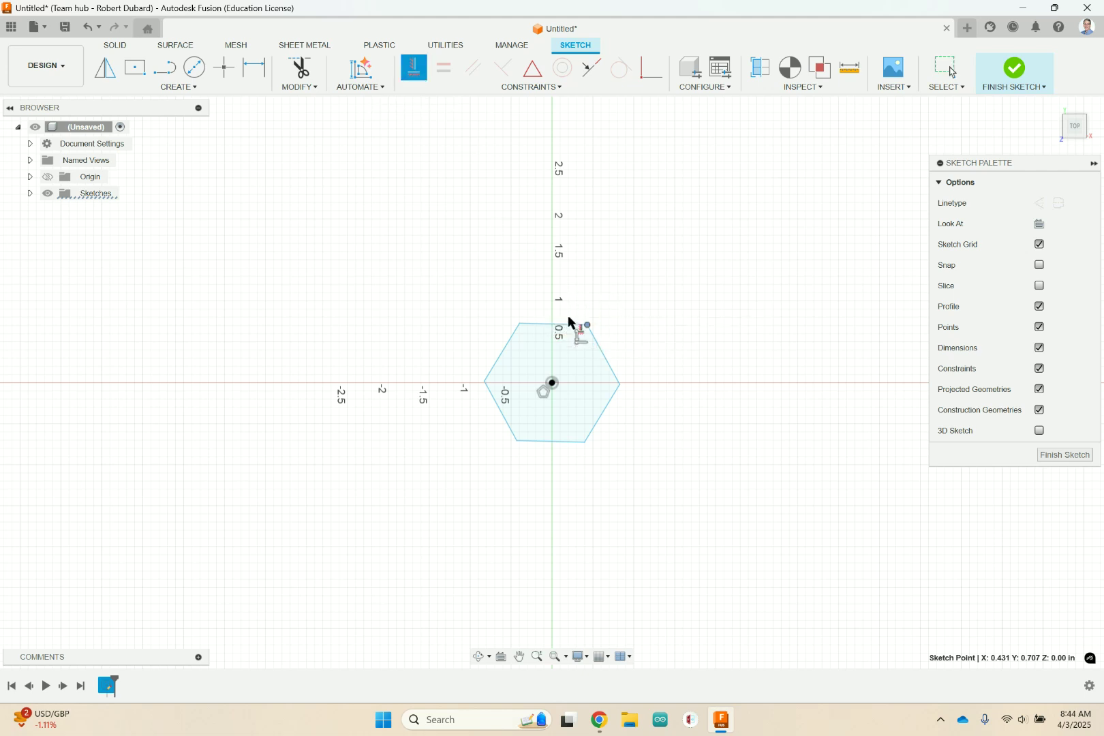
pyautogui.press('Escape')
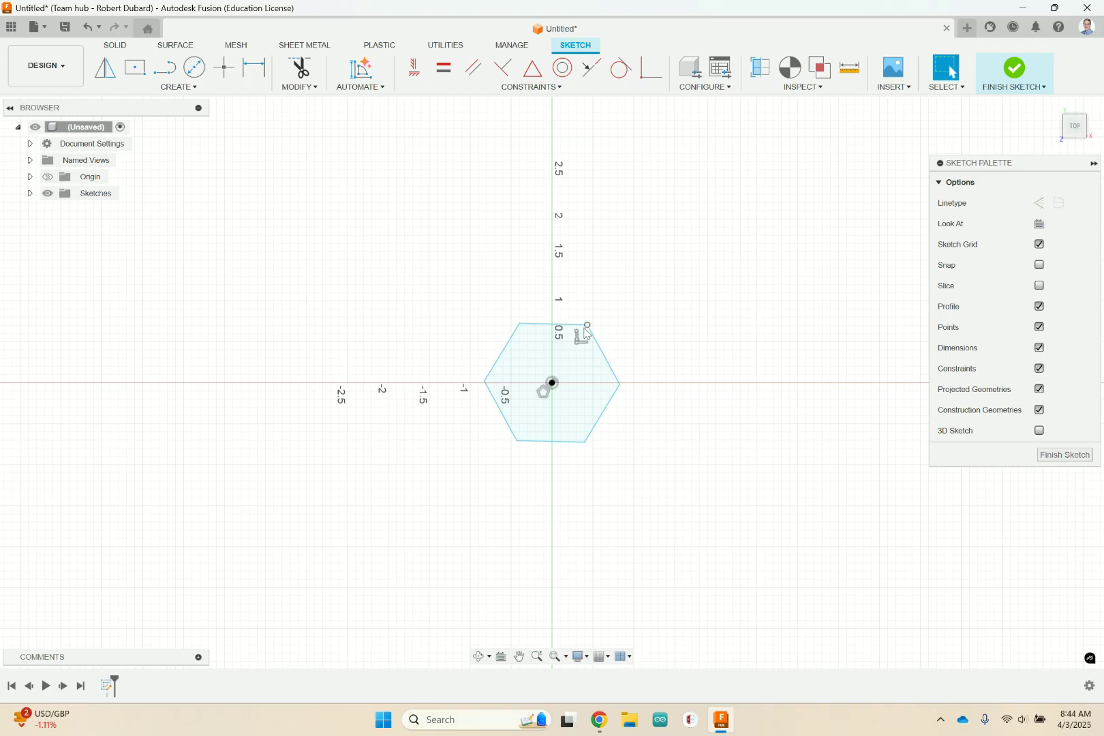
pyautogui.click(414, 68)
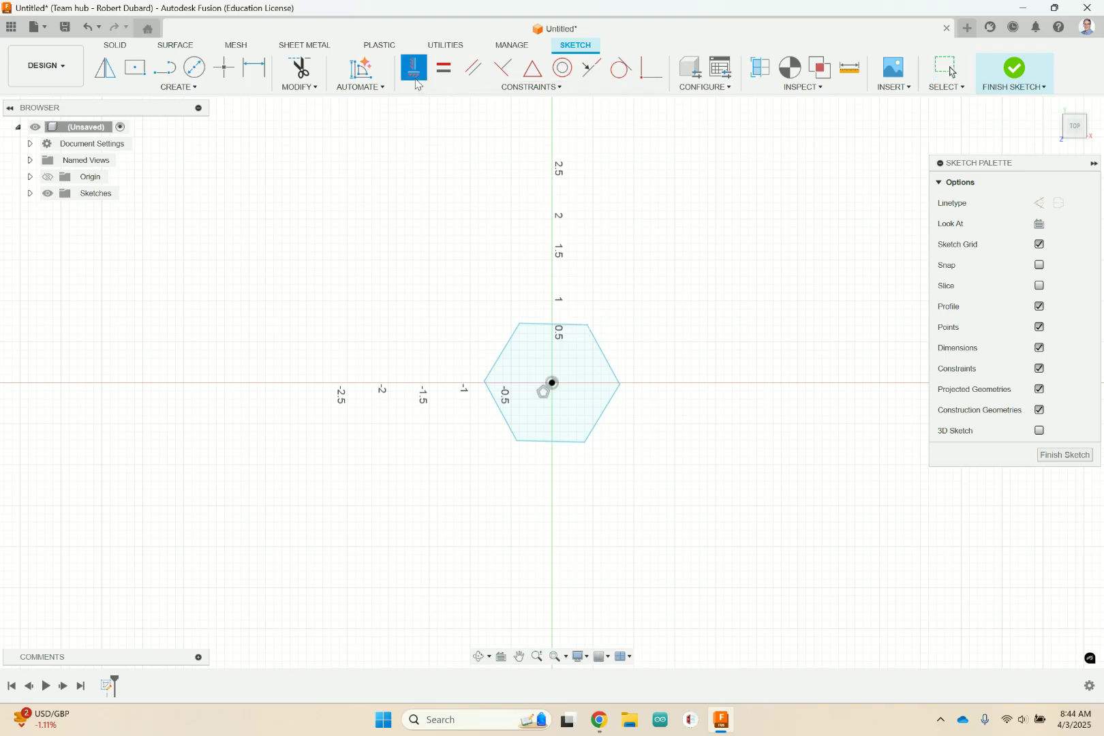
pyautogui.click(543, 324)
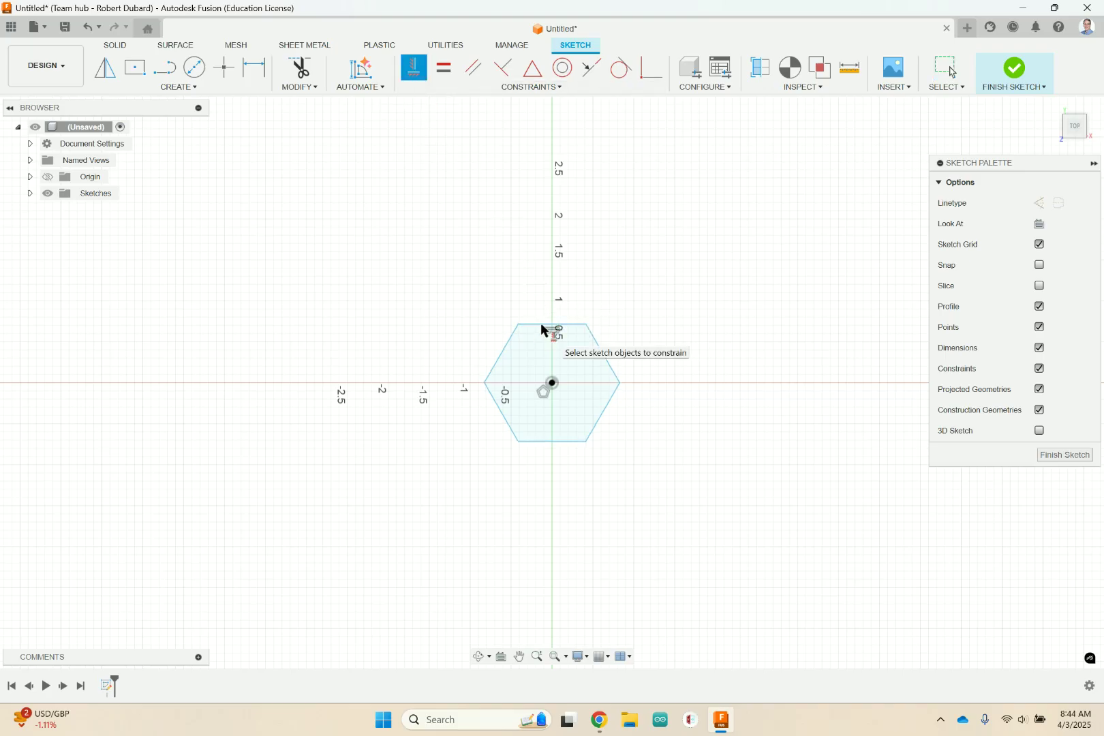
pyautogui.press('Escape')
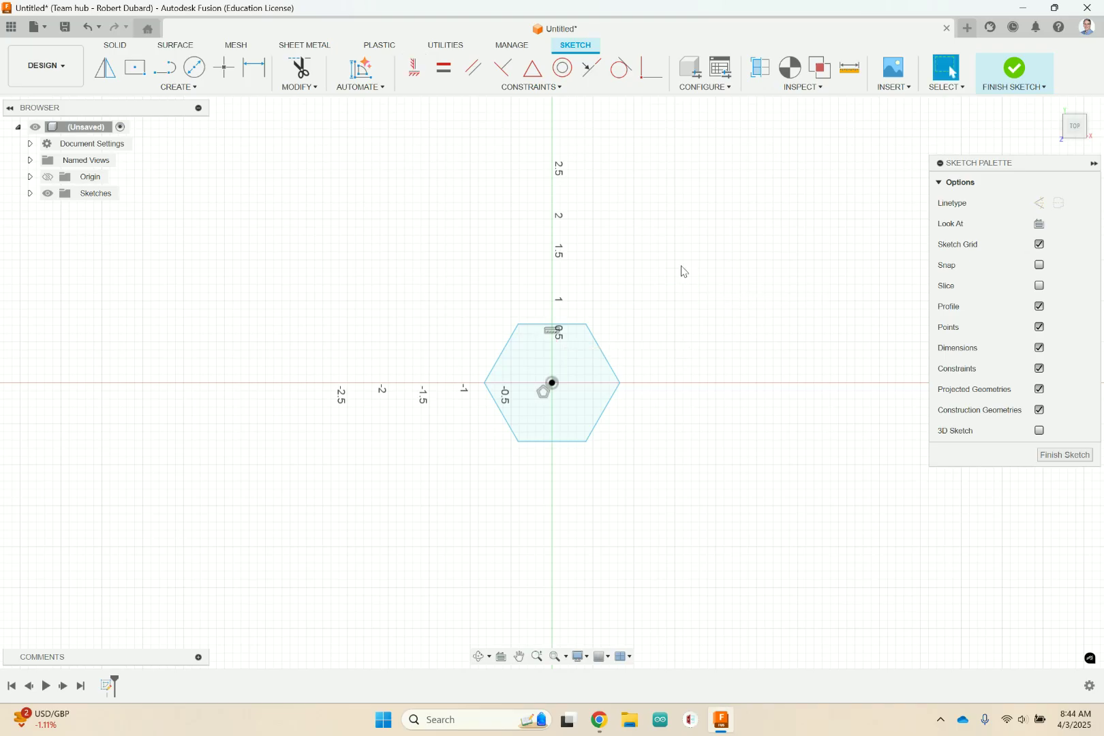
# Check the hex nut drawing in Chrome for the hexagon's size and return to the Fusion sketch
pyautogui.click(586, 325)
pyautogui.click(638, 302)
pyautogui.click(599, 720)
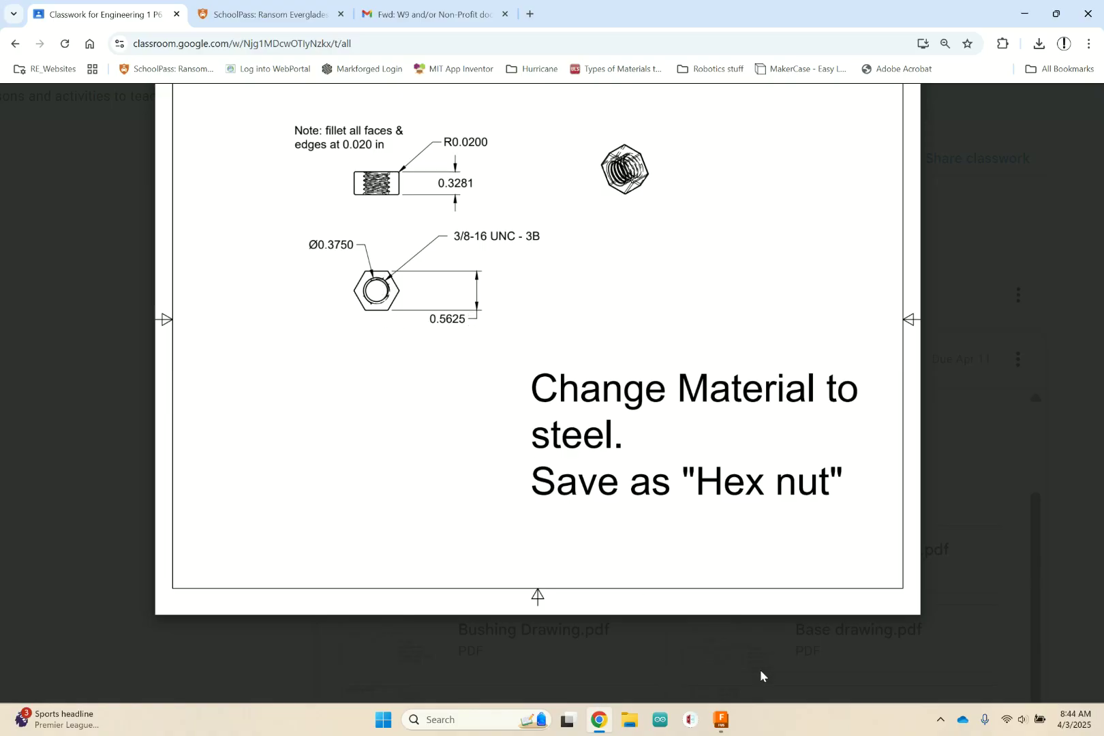
pyautogui.click(720, 720)
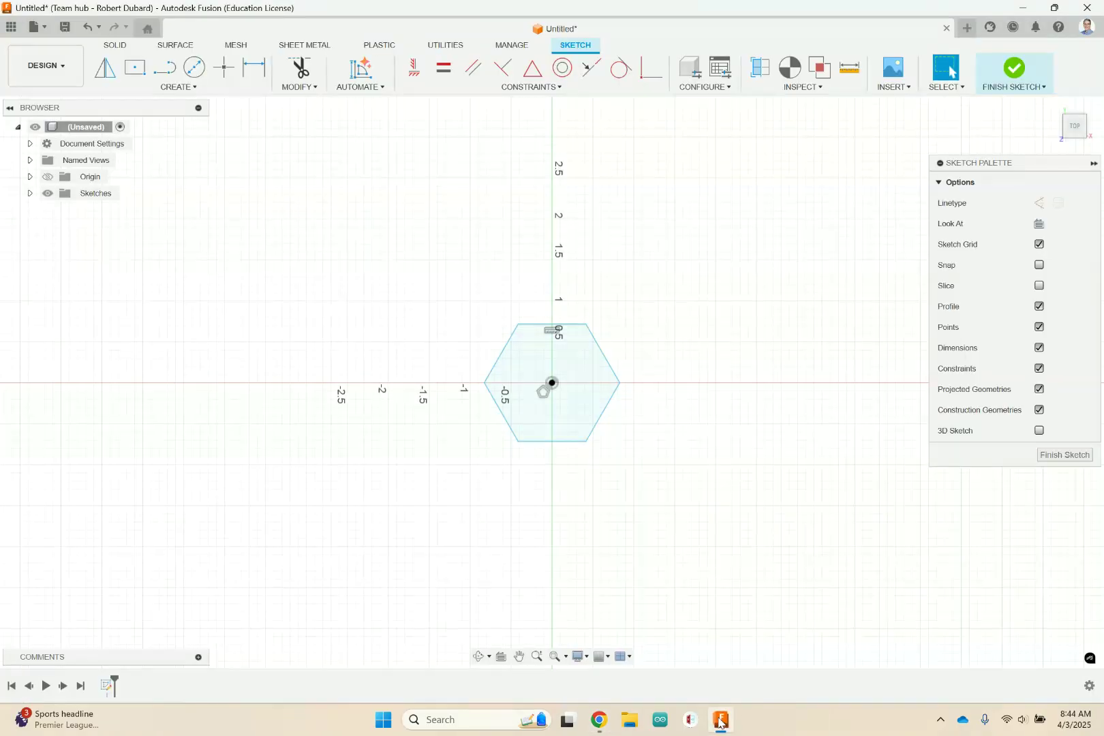
pyautogui.click(237, 45)
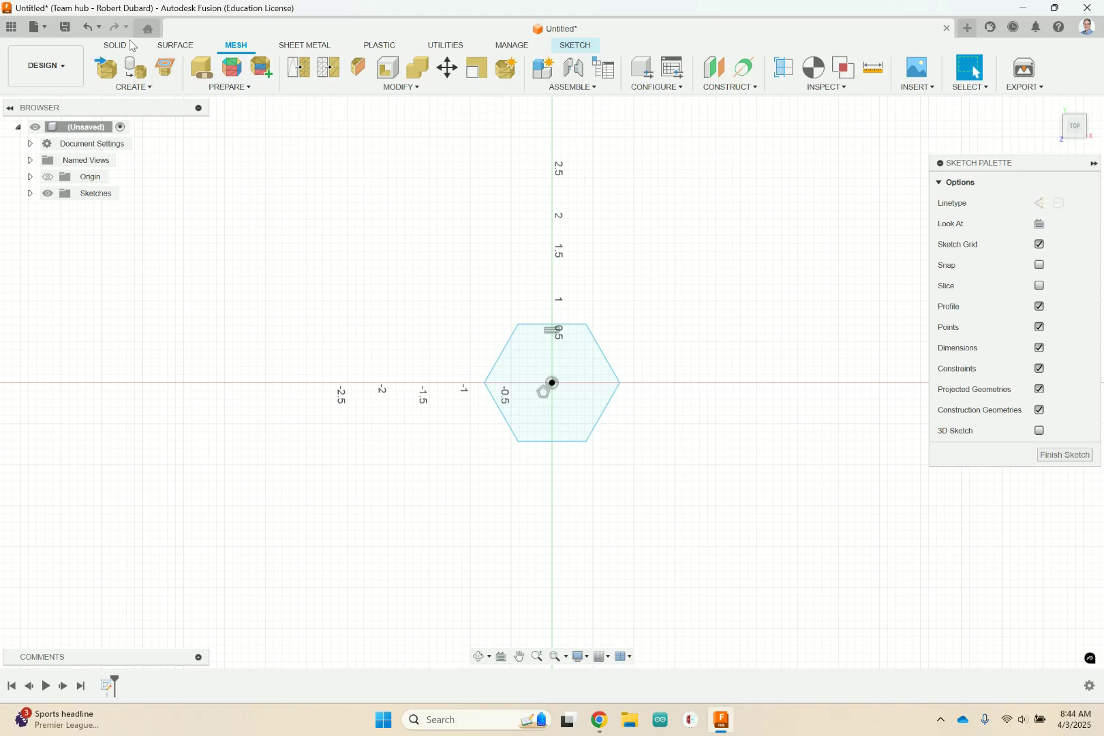
pyautogui.click(116, 45)
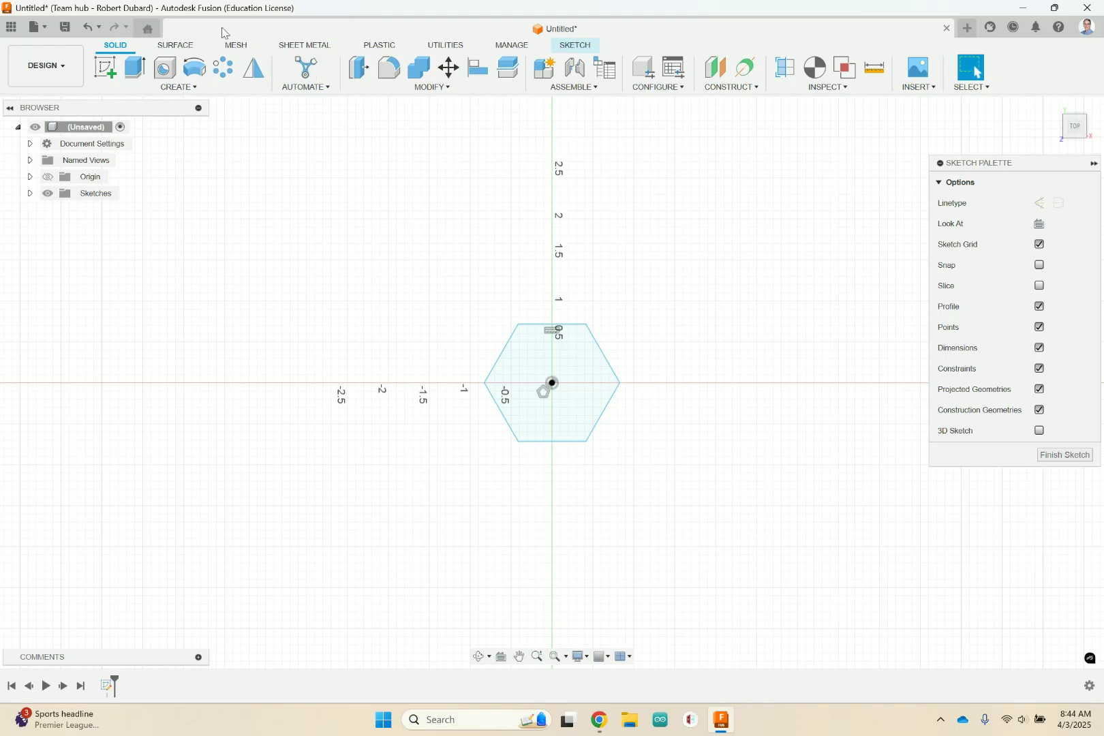
pyautogui.click(239, 46)
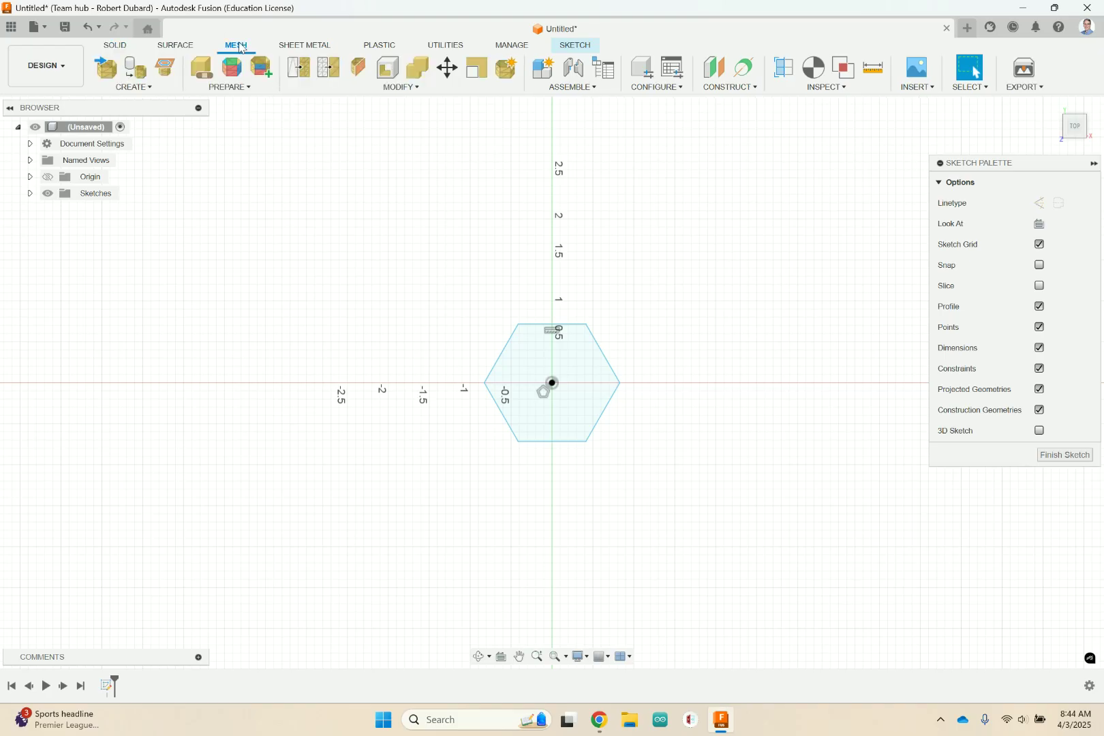
pyautogui.click(117, 45)
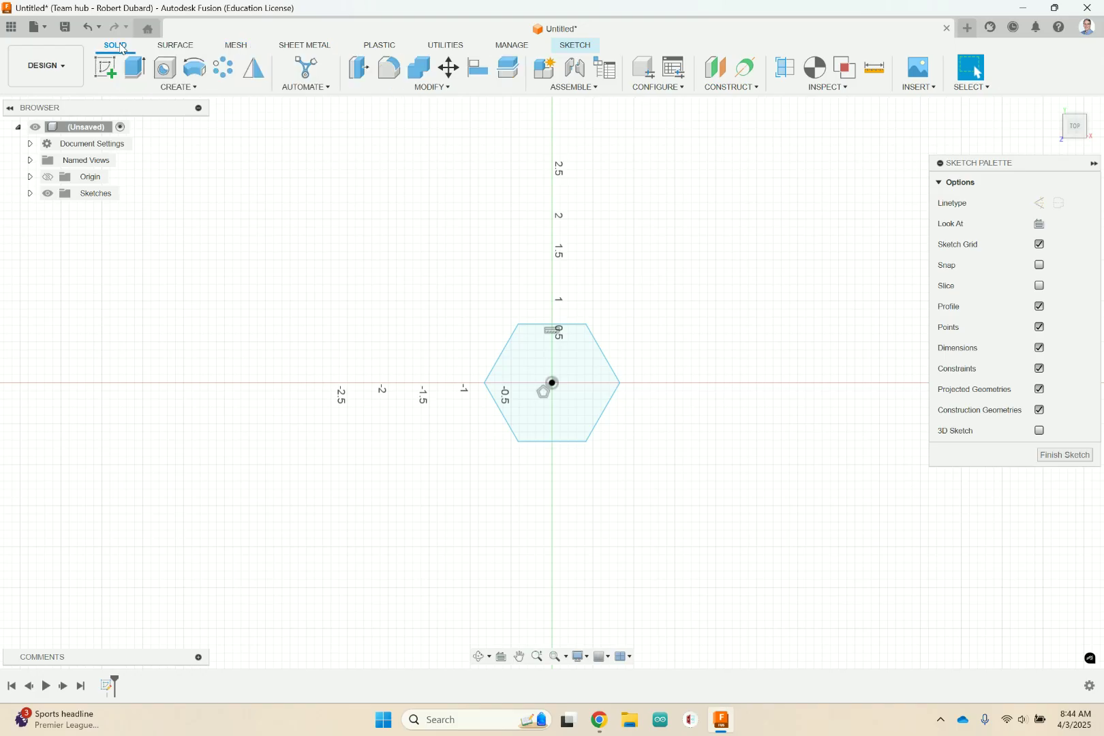
pyautogui.click(578, 48)
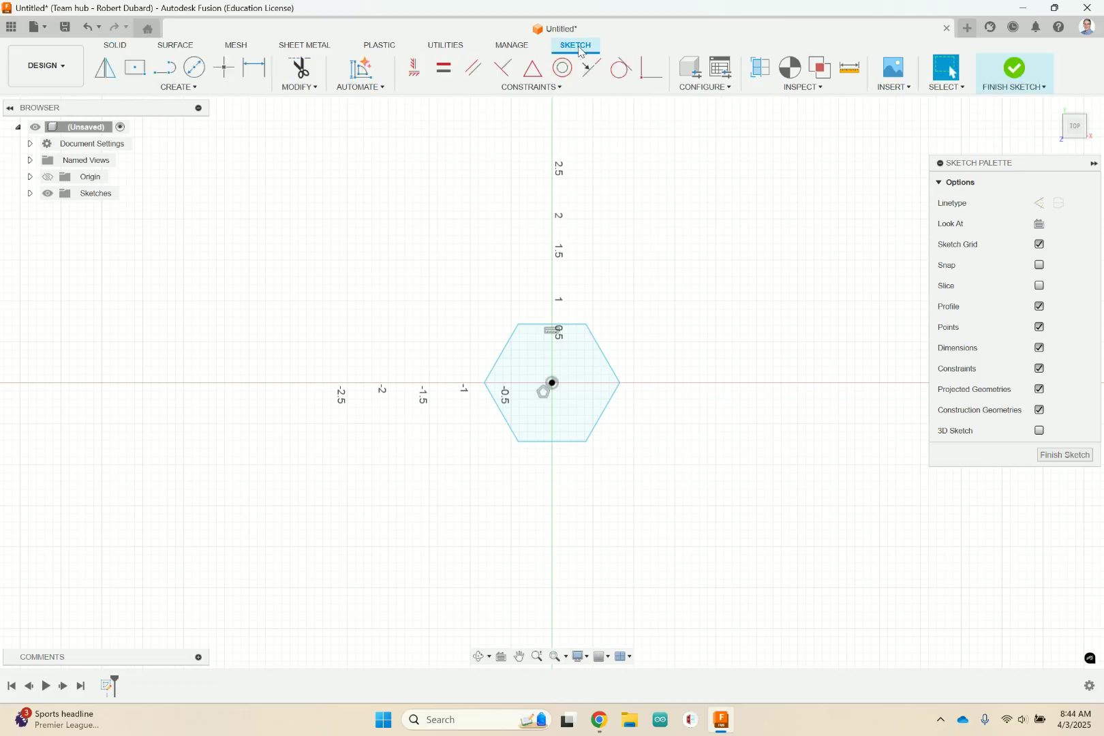
# Dimension the distance between the hexagon's upper and lower edges as 0.5625 in and finish the sketch
pyautogui.click(255, 75)
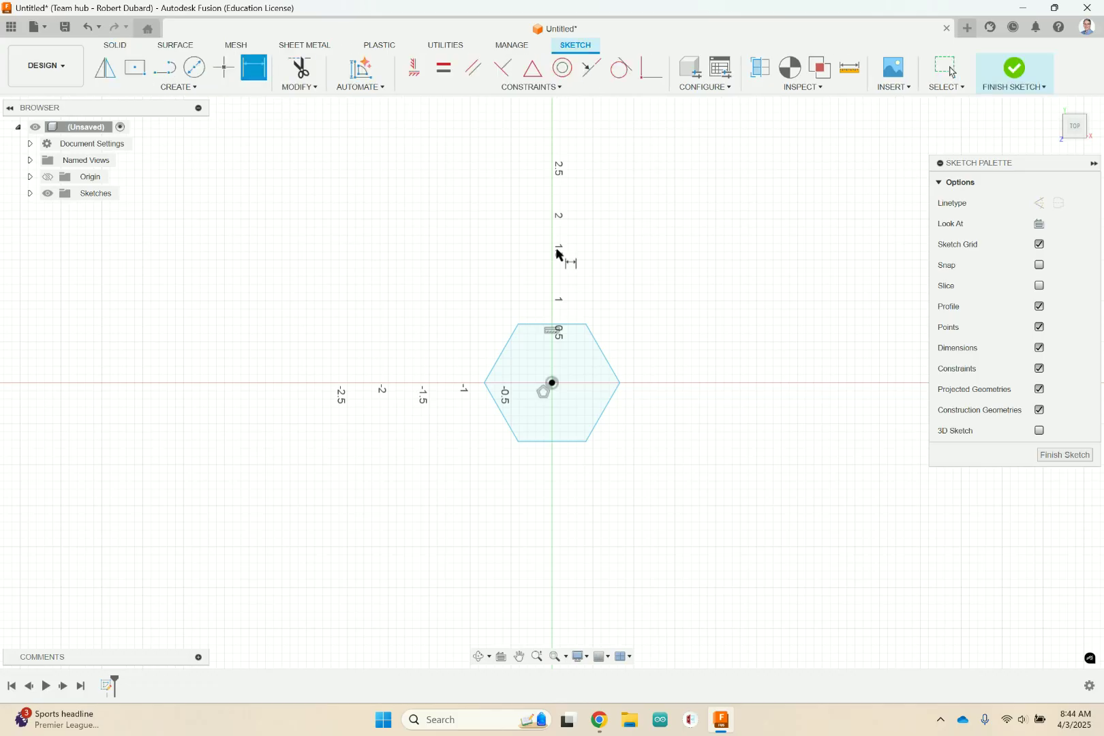
pyautogui.click(573, 325)
pyautogui.click(580, 442)
pyautogui.click(723, 387)
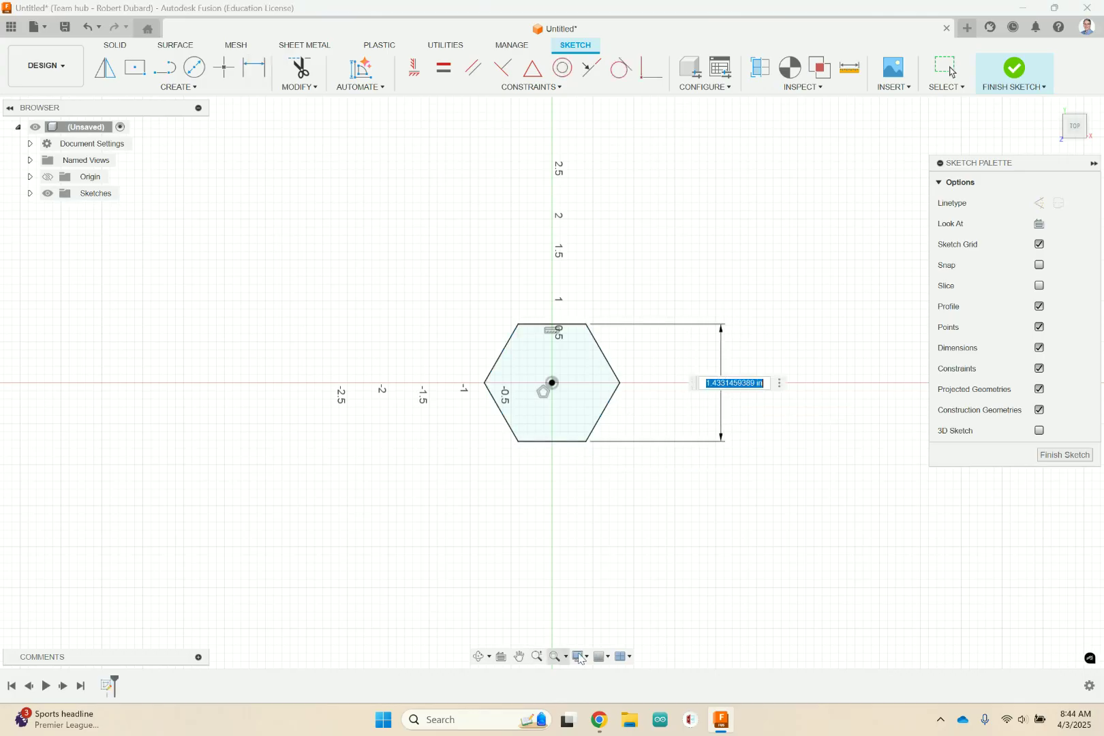
pyautogui.click(600, 720)
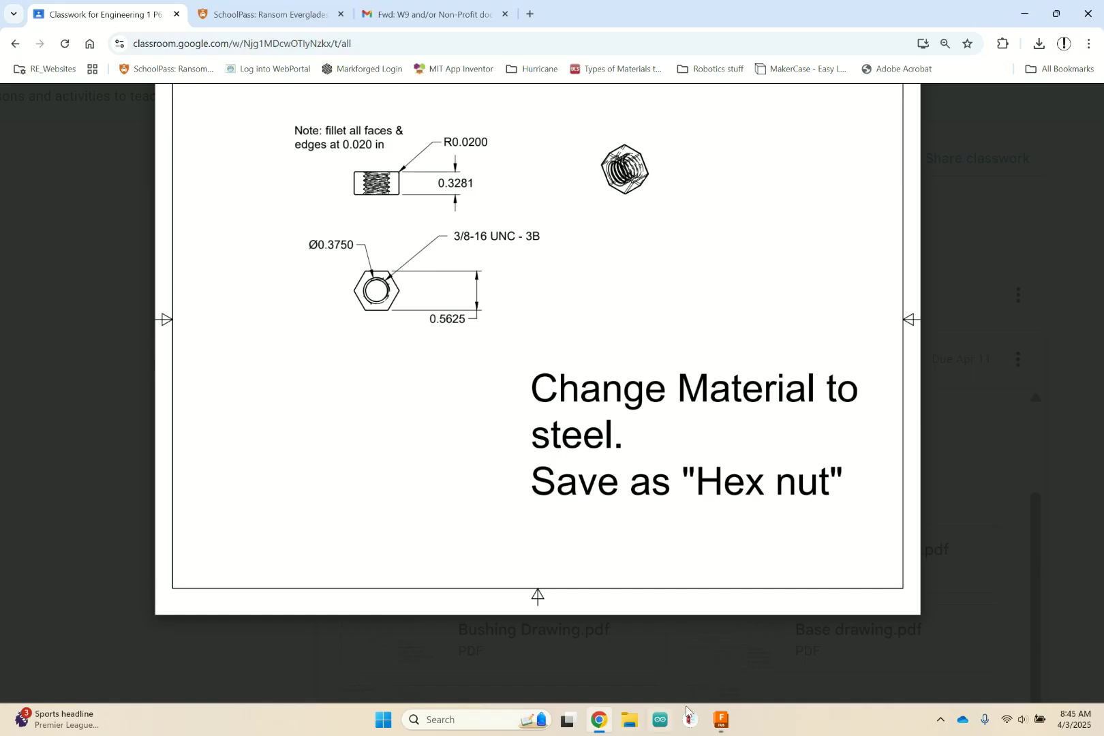
pyautogui.click(721, 721)
pyautogui.press('BackSpace')
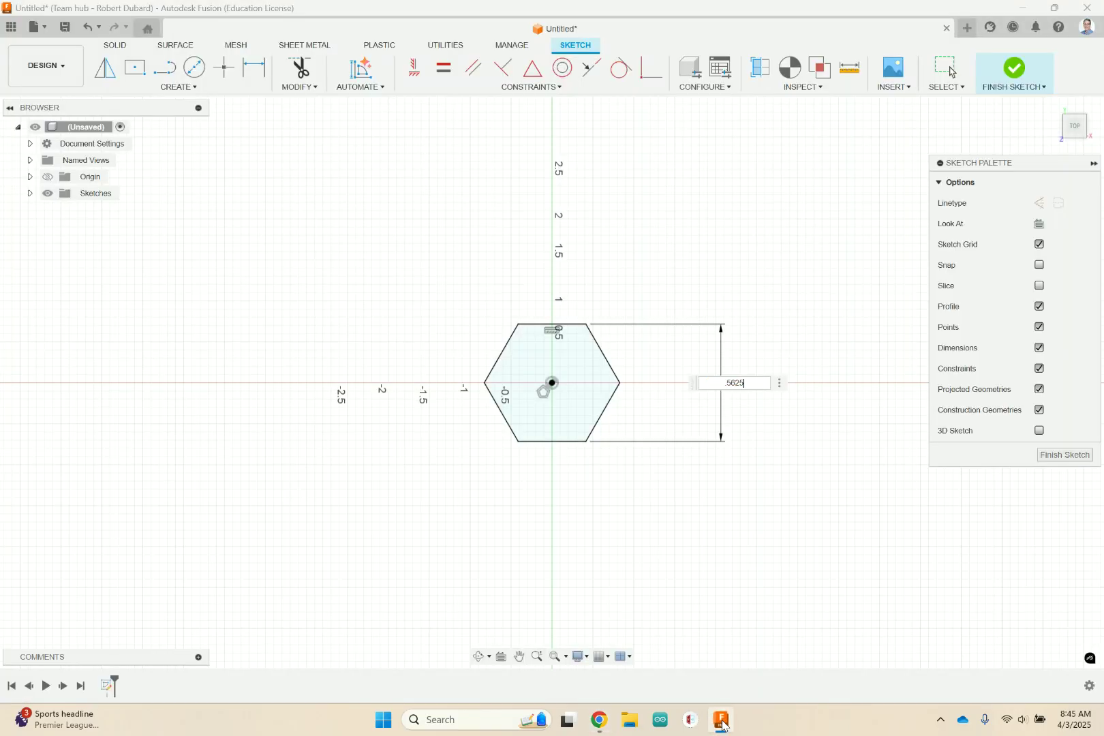
pyautogui.press('Return')
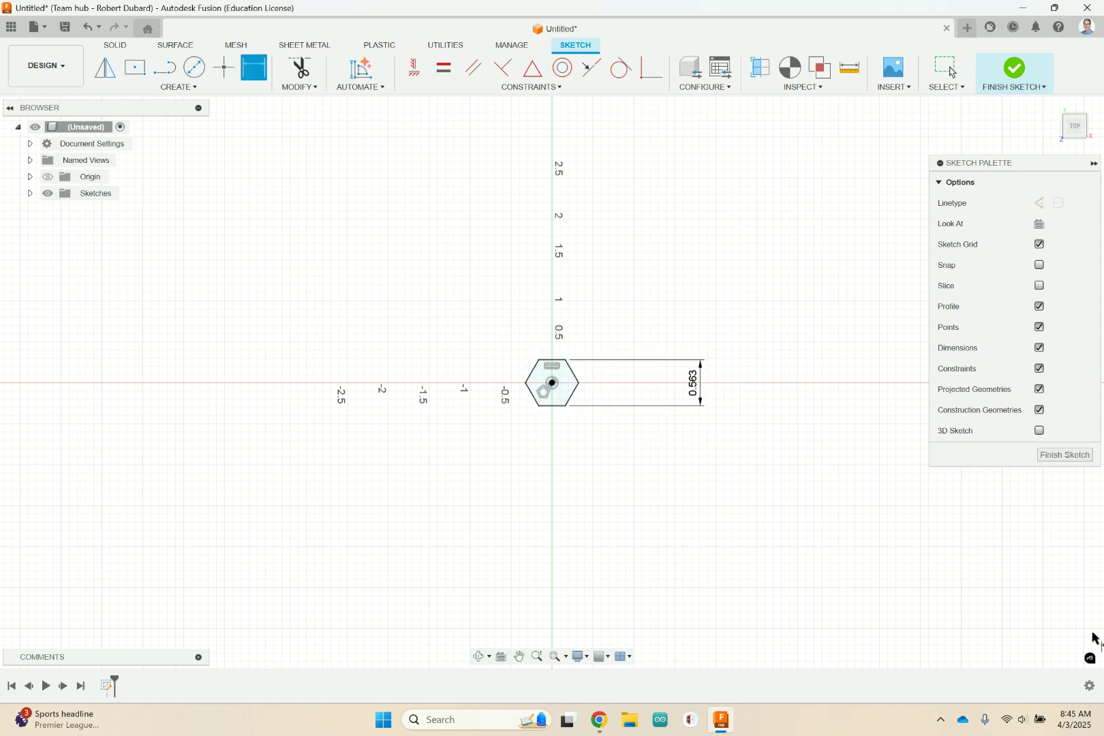
pyautogui.click(1066, 454)
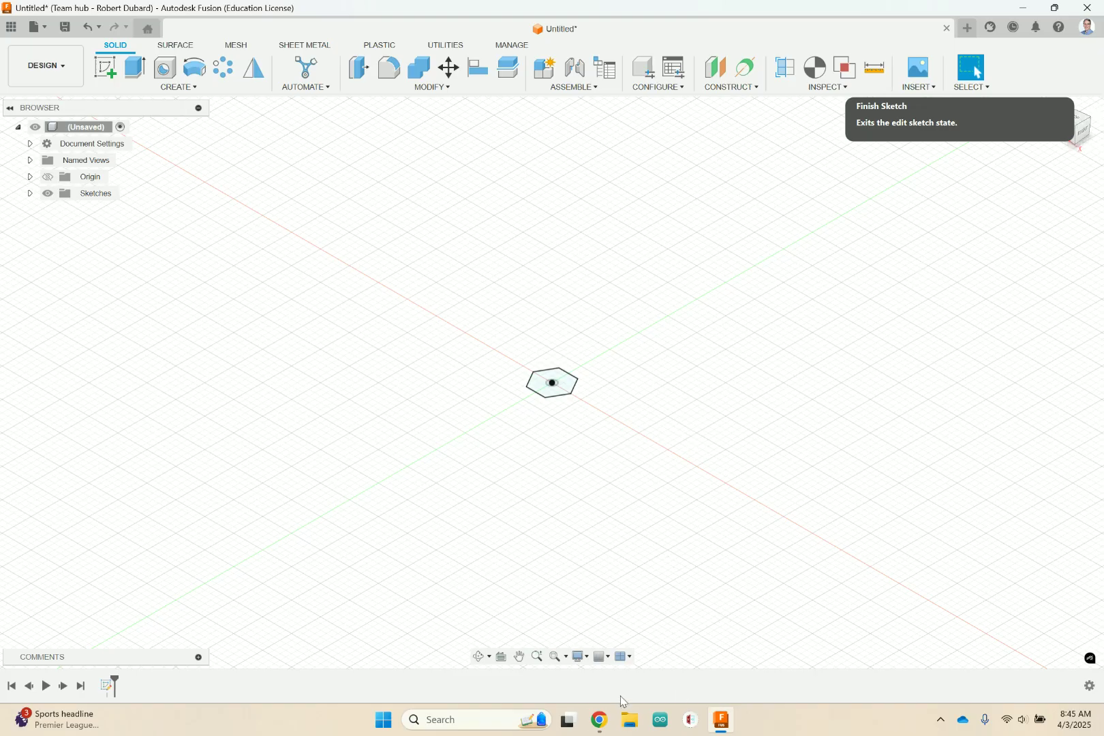
# Look up the nut's height in the Chrome drawing and extrude the hexagon profile 0.3281 in as a new body
pyautogui.click(599, 719)
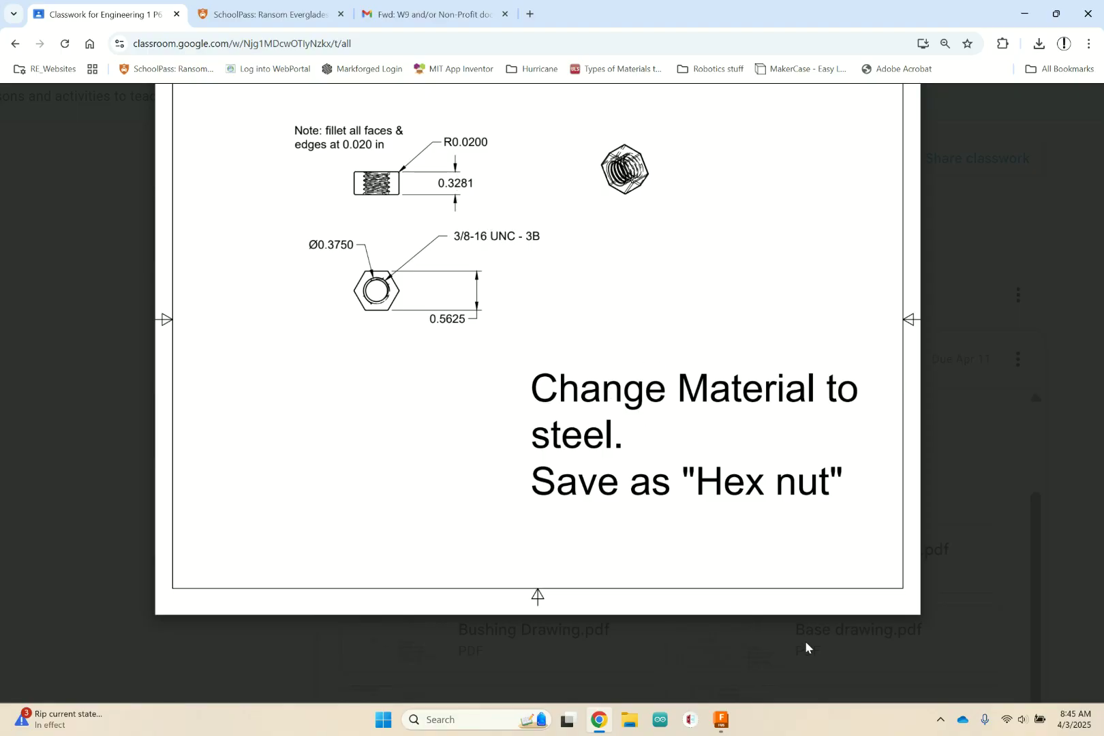
pyautogui.click(725, 726)
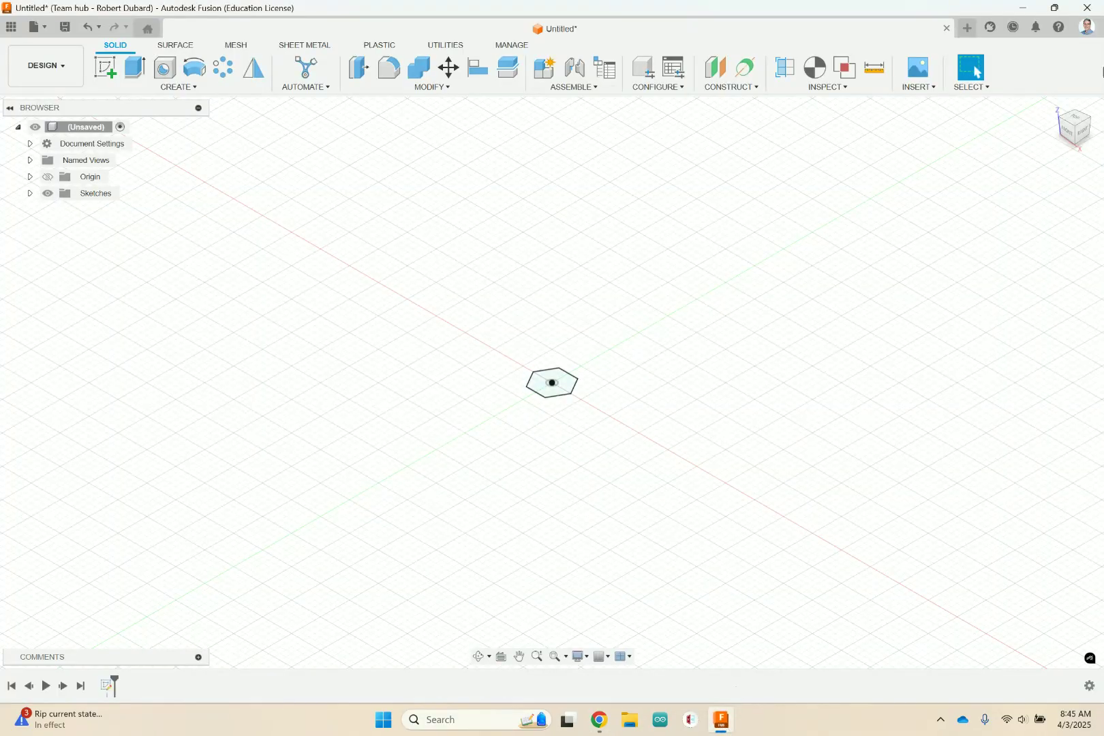
pyautogui.click(1051, 116)
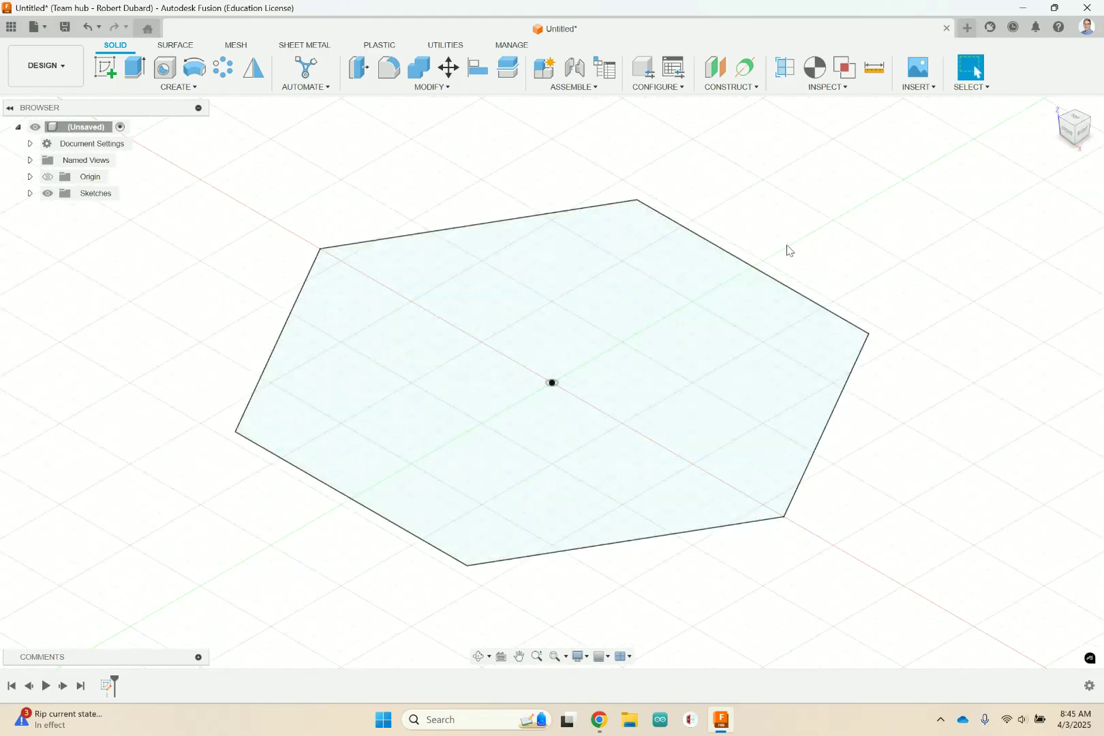
pyautogui.click(135, 67)
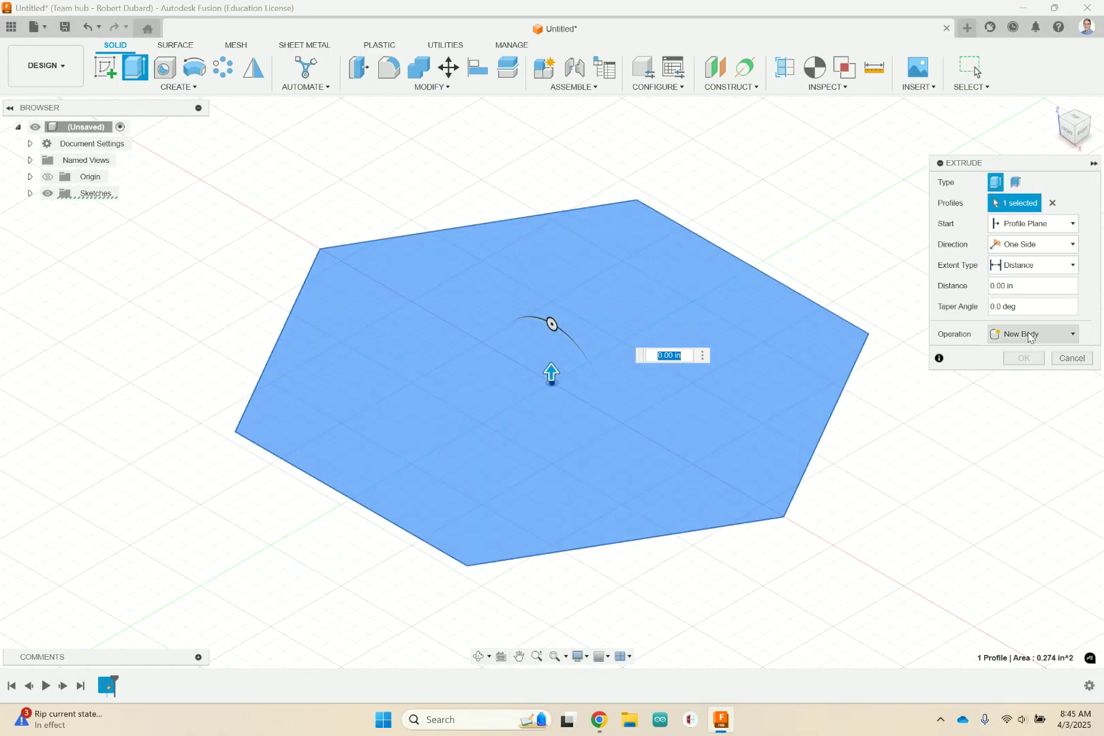
pyautogui.moveTo(1017, 285); pyautogui.dragTo(931, 298)
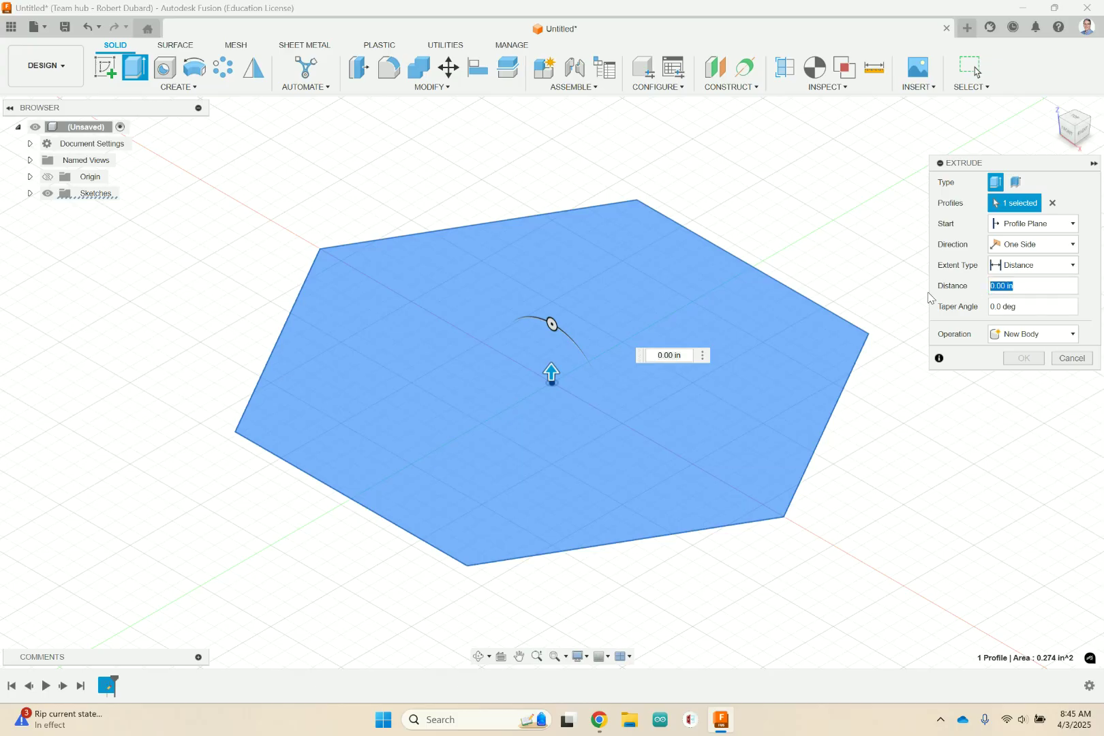
pyautogui.press('BackSpace')
pyautogui.write('.3281')
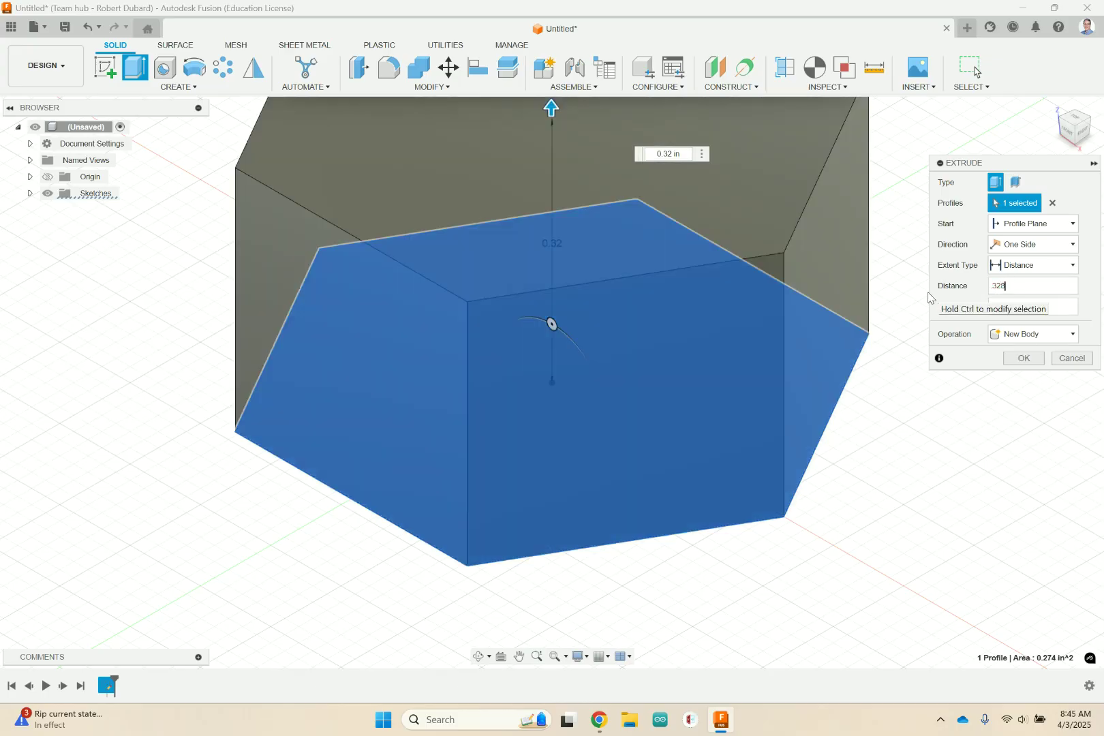
pyautogui.click(1025, 358)
pyautogui.click(1055, 105)
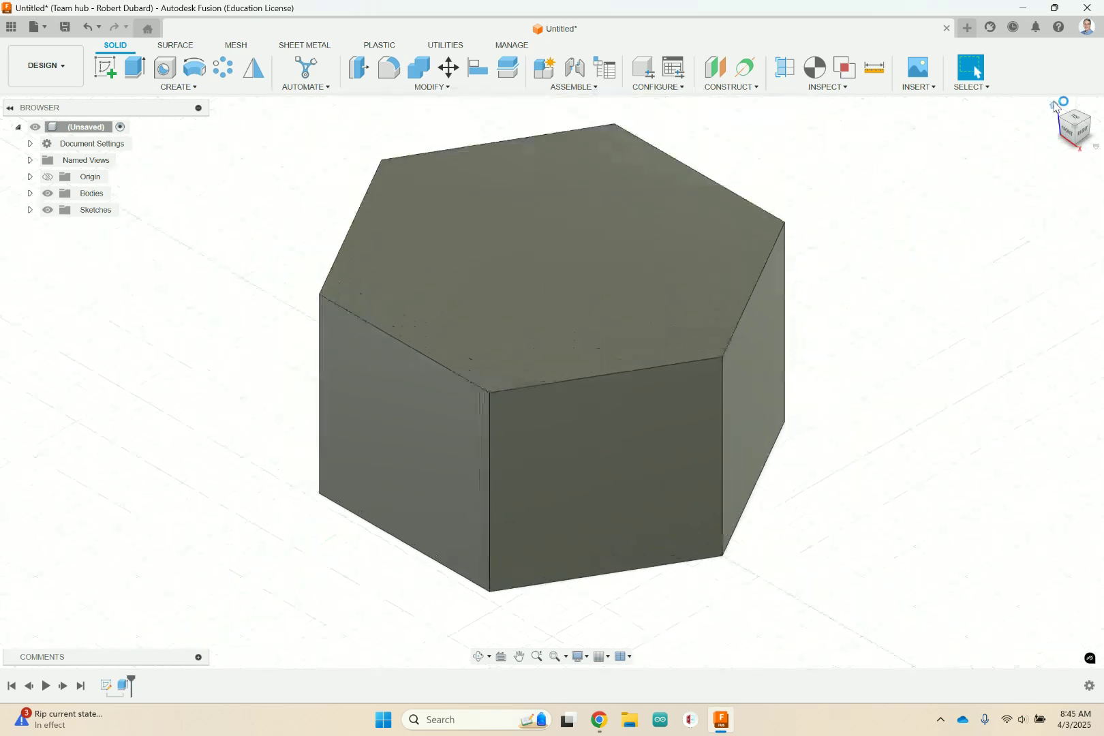
# Sketch a point at the centre of the hexagonal body's top face and finish the sketch
pyautogui.click(107, 69)
pyautogui.click(526, 291)
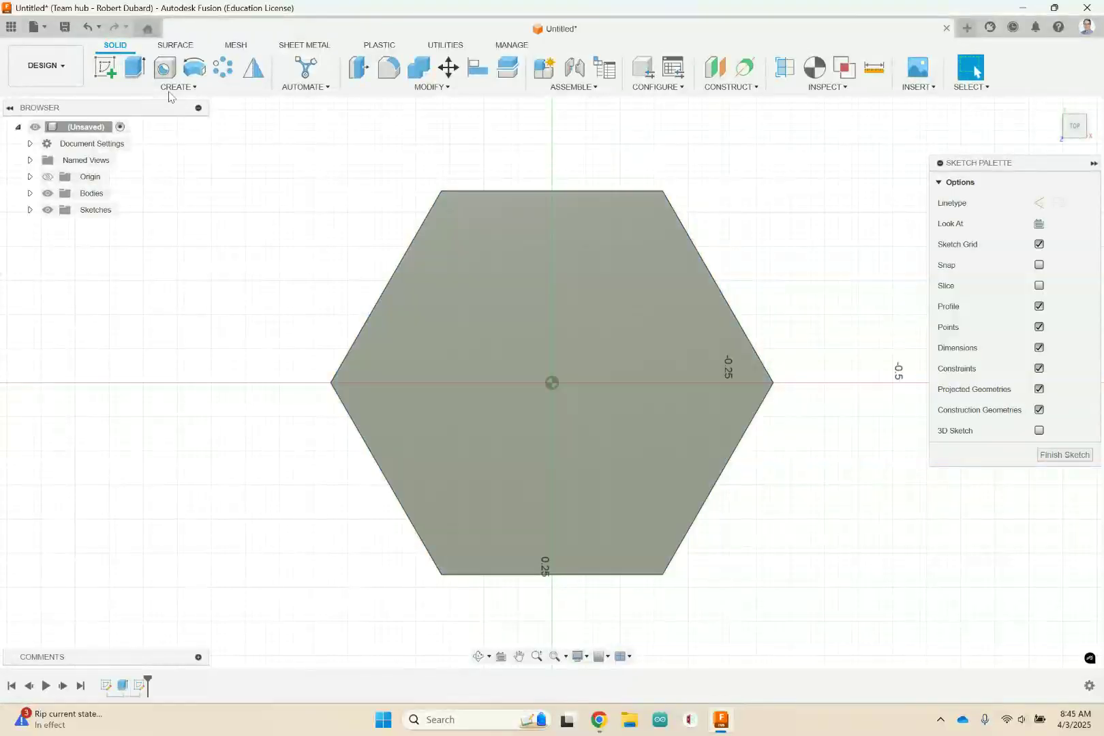
pyautogui.click(224, 67)
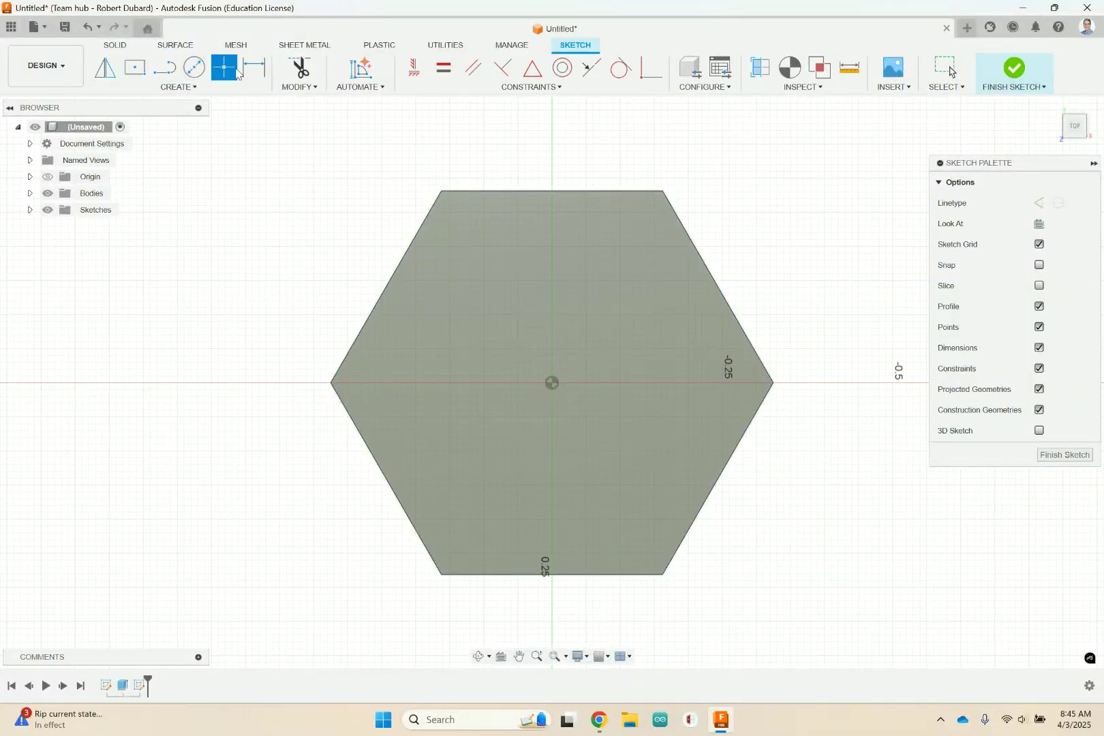
pyautogui.click(553, 382)
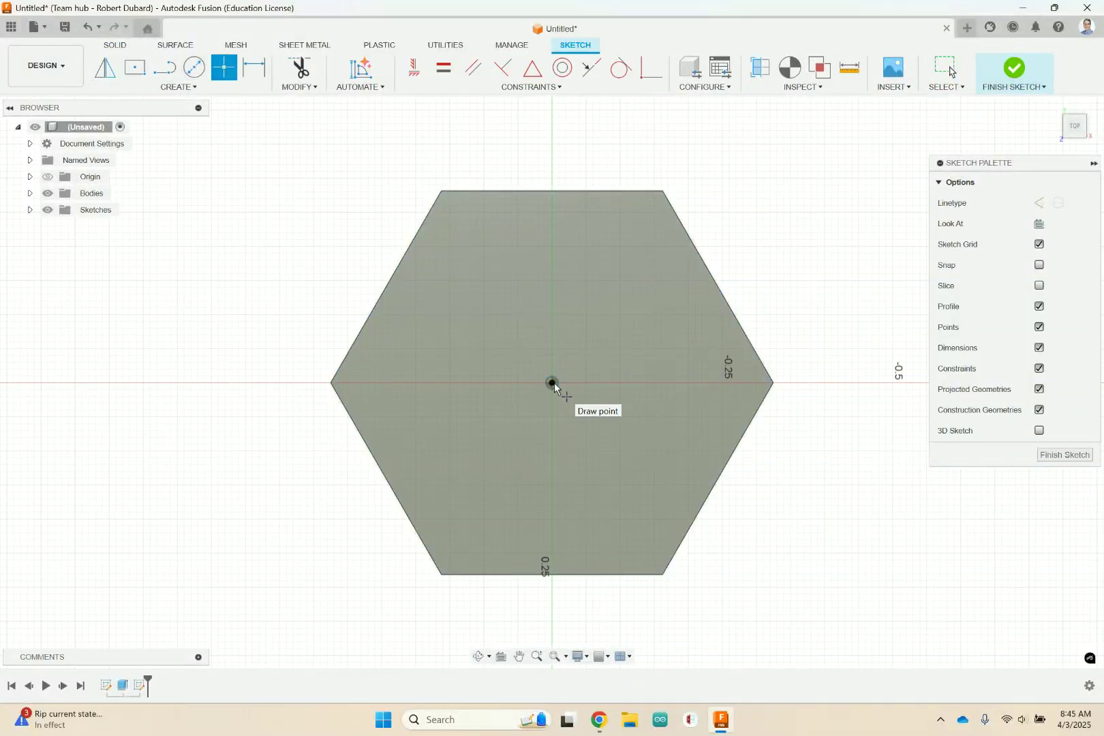
pyautogui.click(1010, 71)
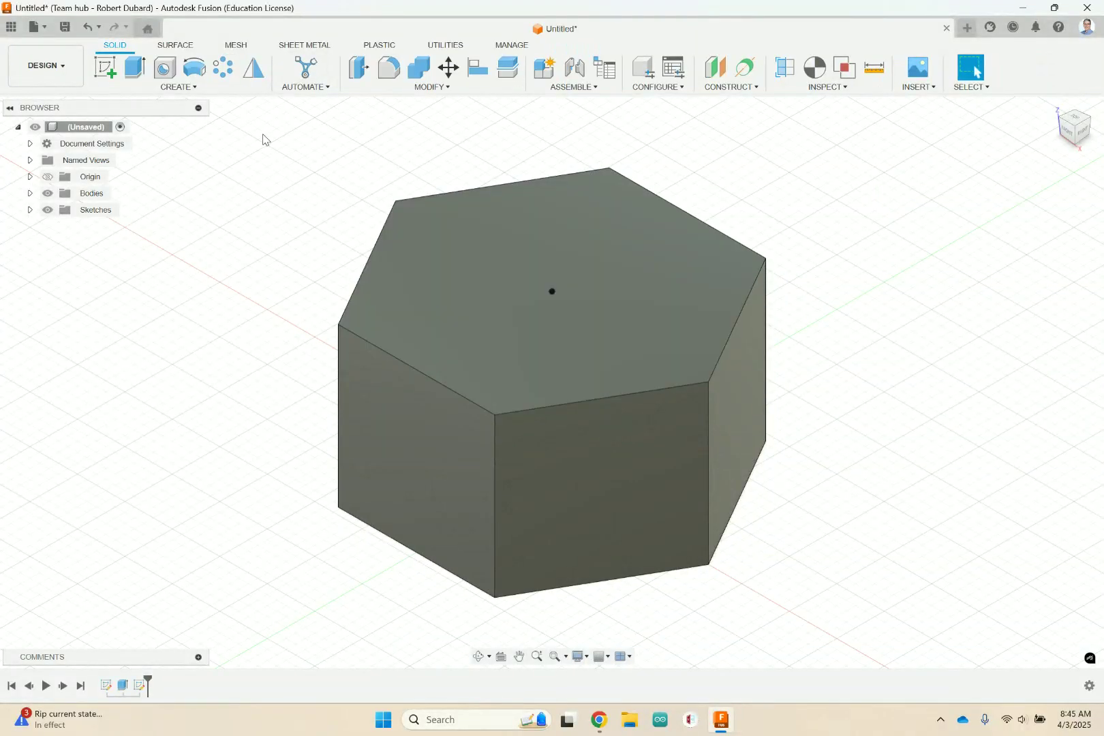
# Start a hole from the sketch point at the centre of the hexagonal body's top face, with its extents set to All
pyautogui.click(163, 71)
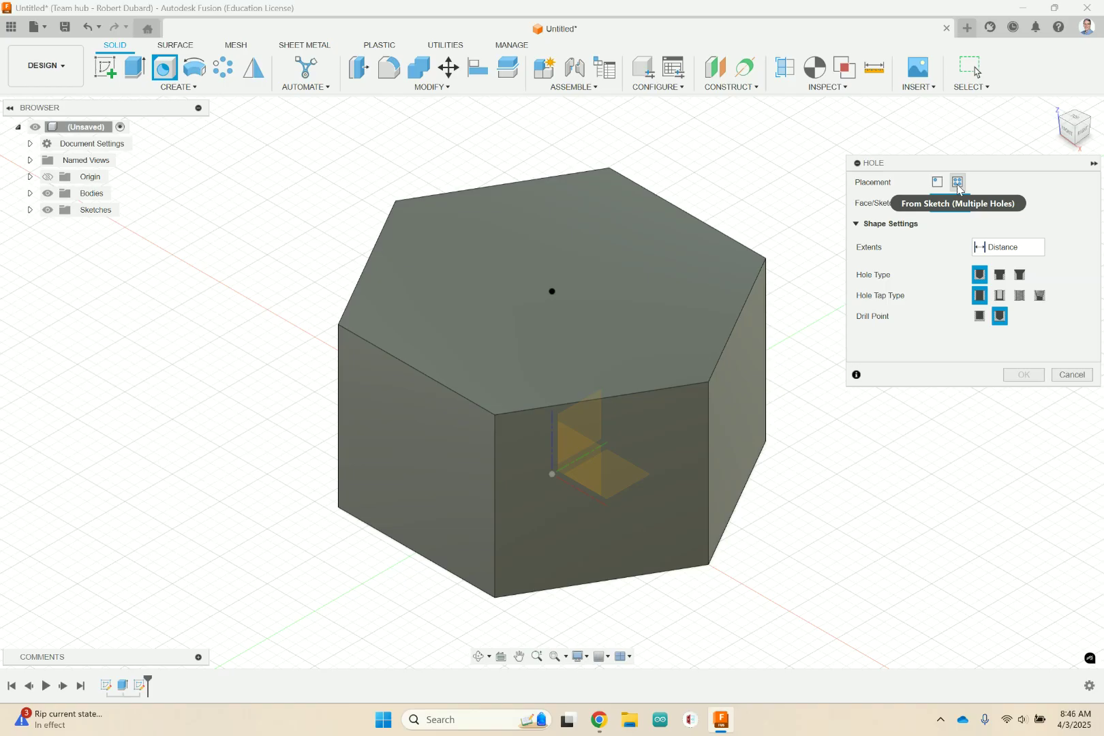
pyautogui.click(958, 182)
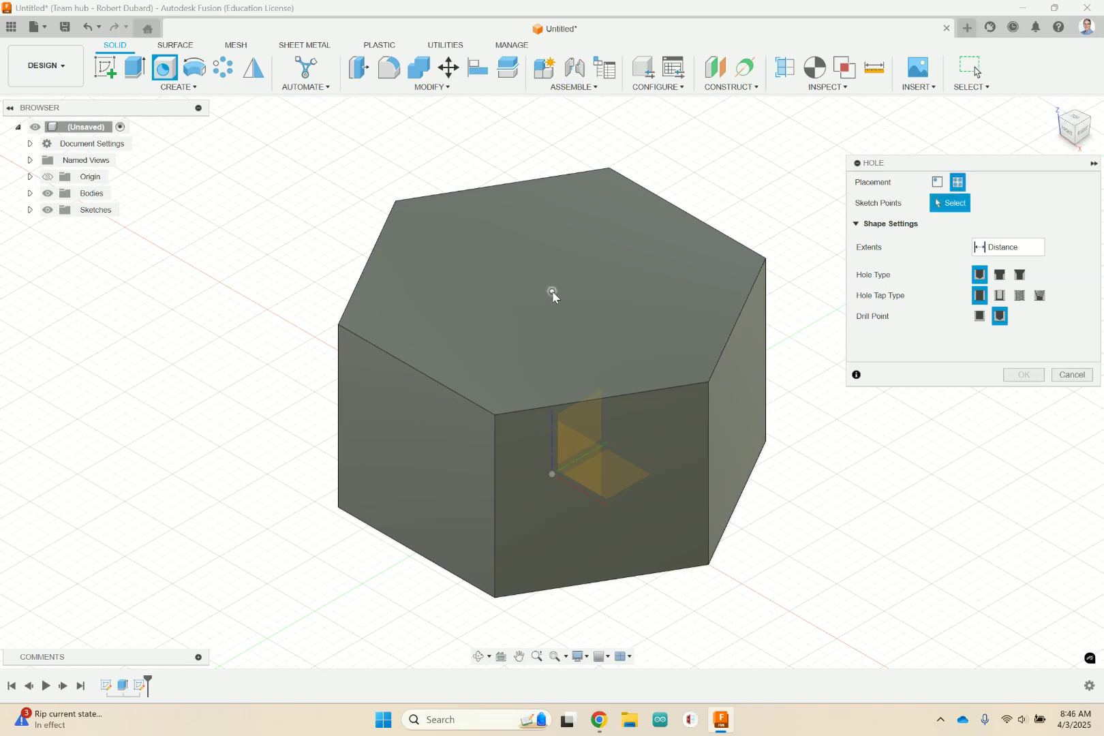
pyautogui.click(552, 291)
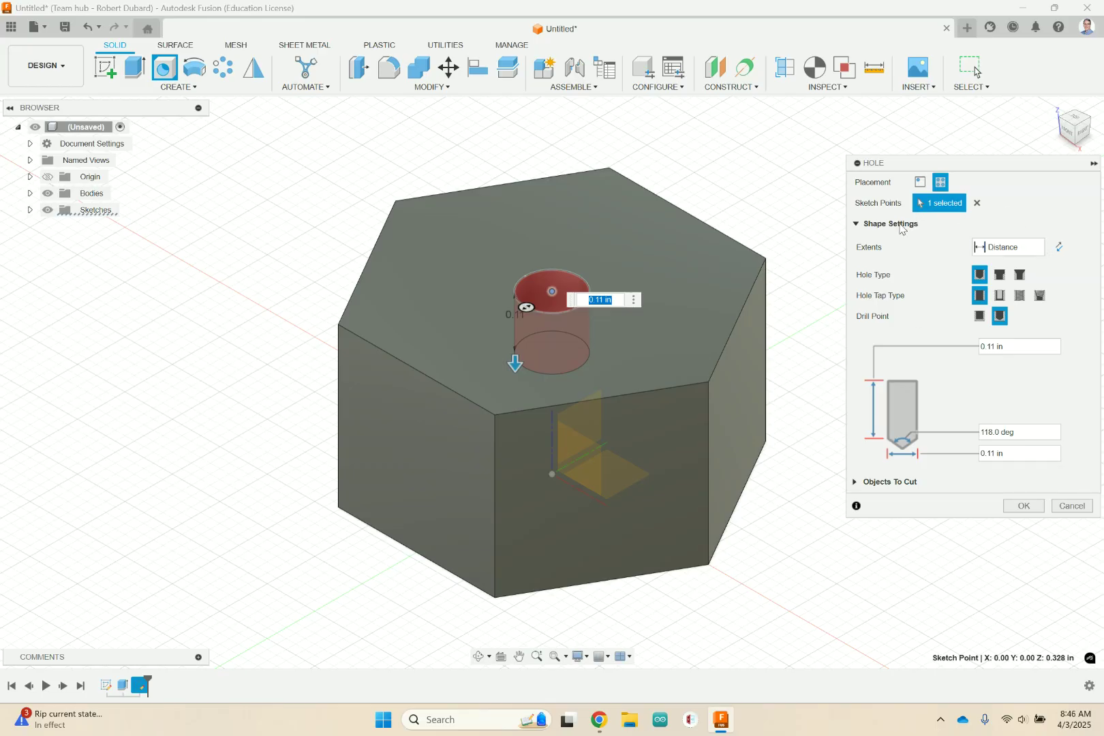
pyautogui.click(1038, 249)
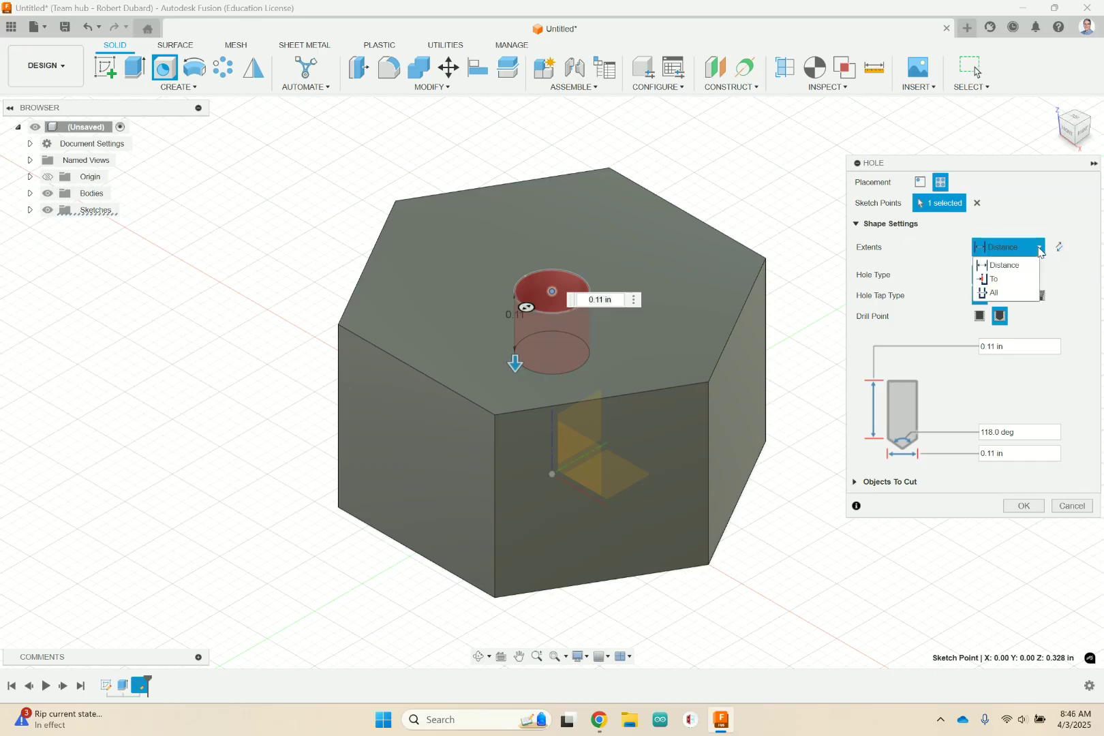
pyautogui.click(1000, 293)
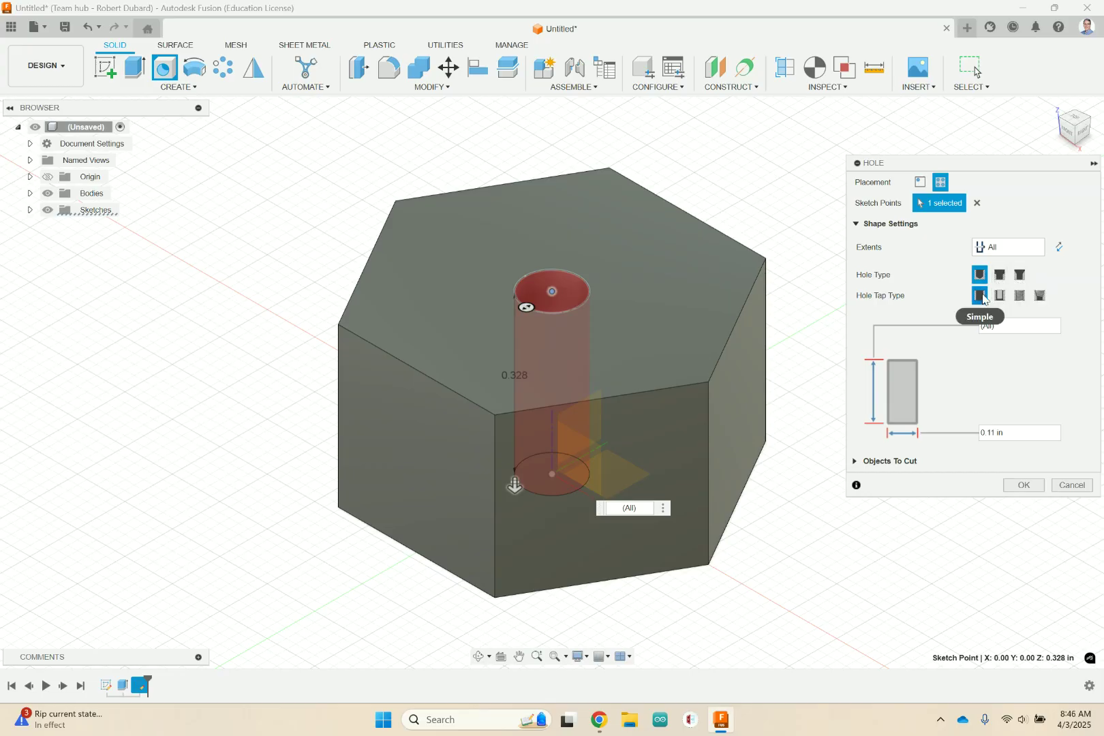
# Set the hole's tap type to tapped and its thread type to ANSI Unified Screw Threads
pyautogui.click(1021, 297)
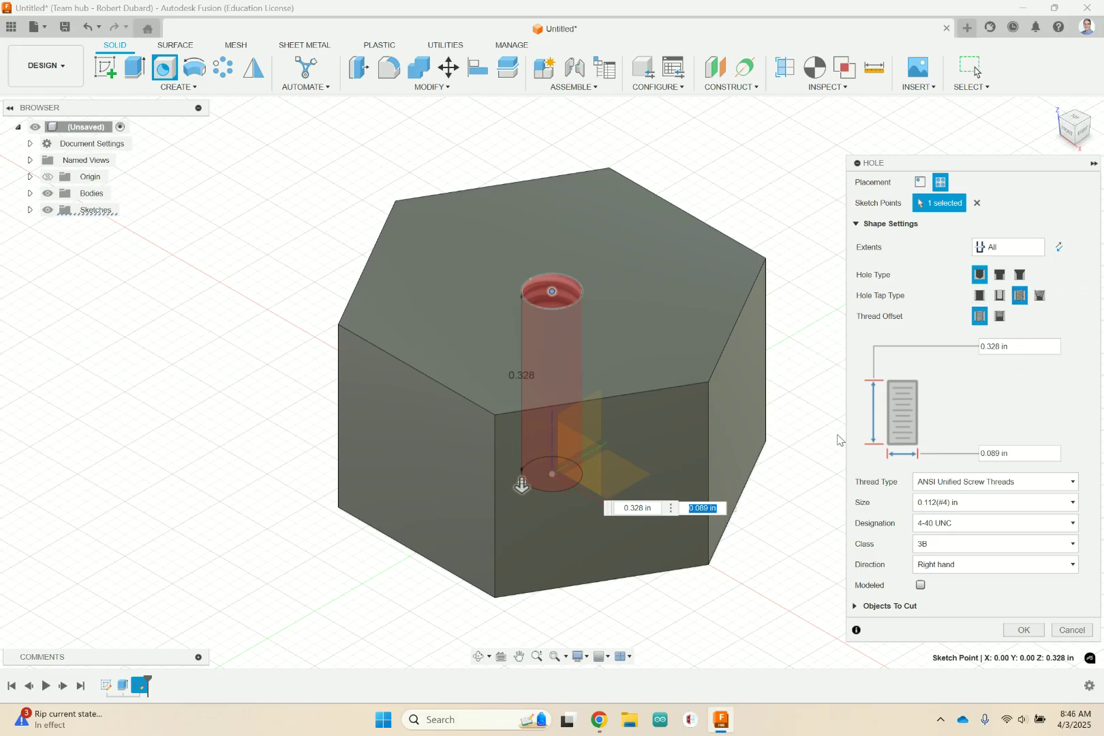
pyautogui.click(1038, 296)
pyautogui.click(1019, 295)
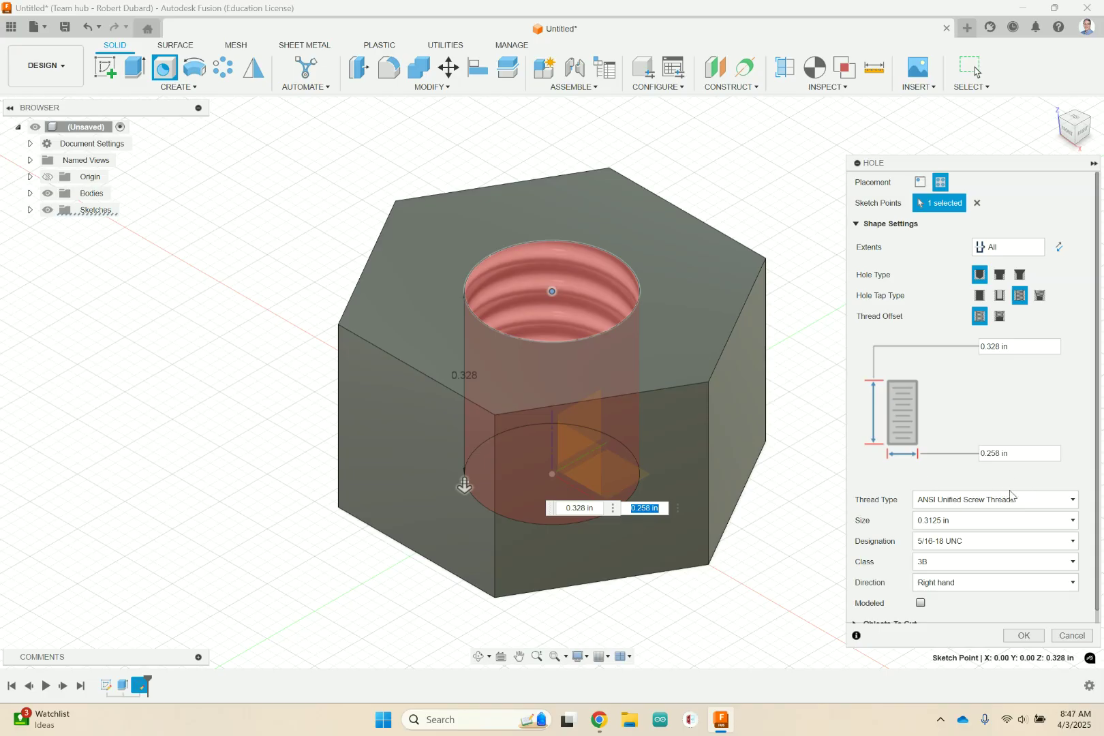
pyautogui.click(1073, 501)
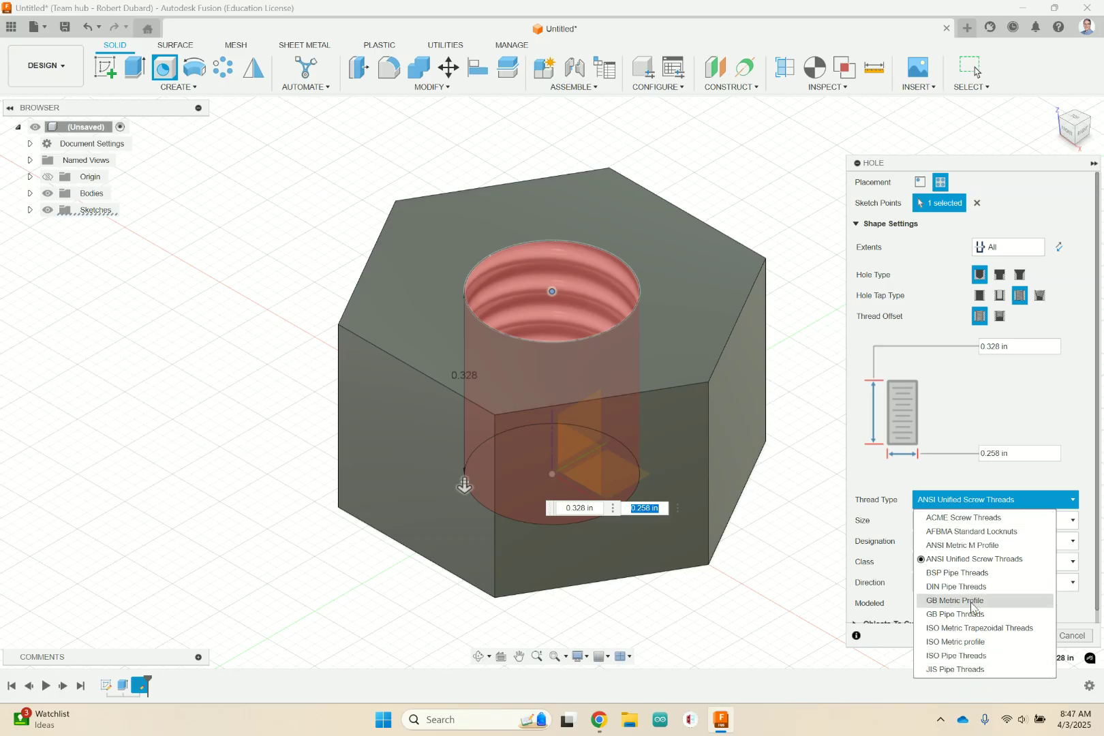
pyautogui.click(987, 561)
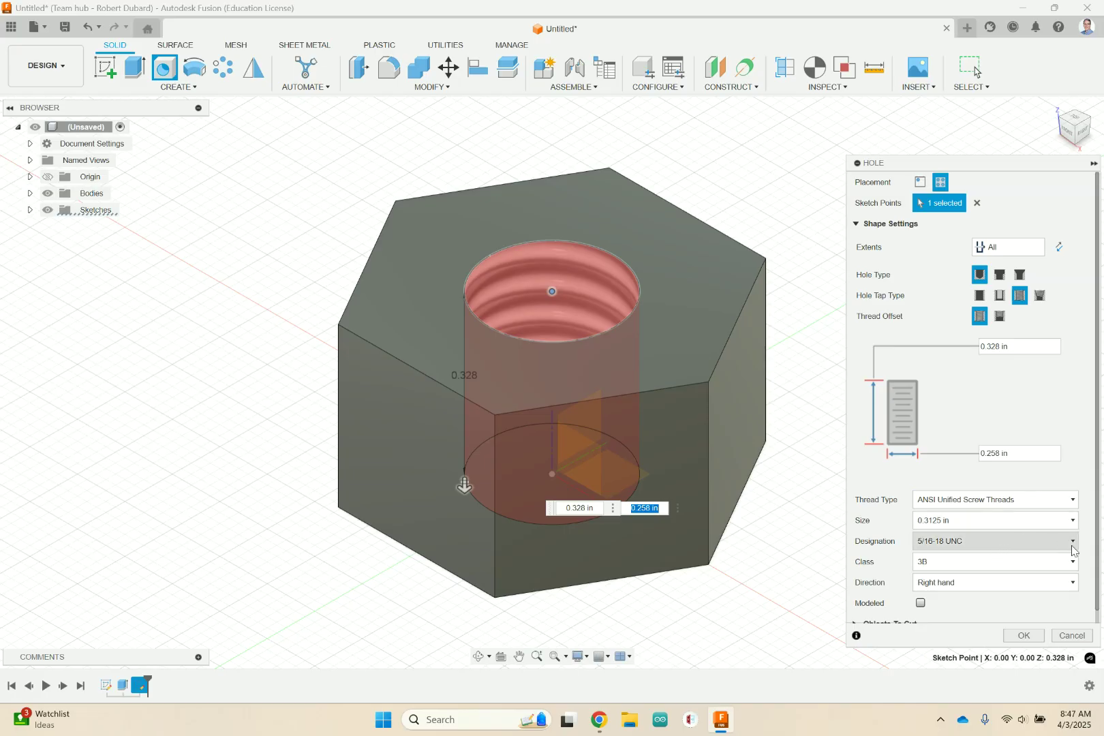
# Check the thread callout in the Chrome drawing, return to Fusion and set the thread size to 0.375 in
pyautogui.click(586, 685)
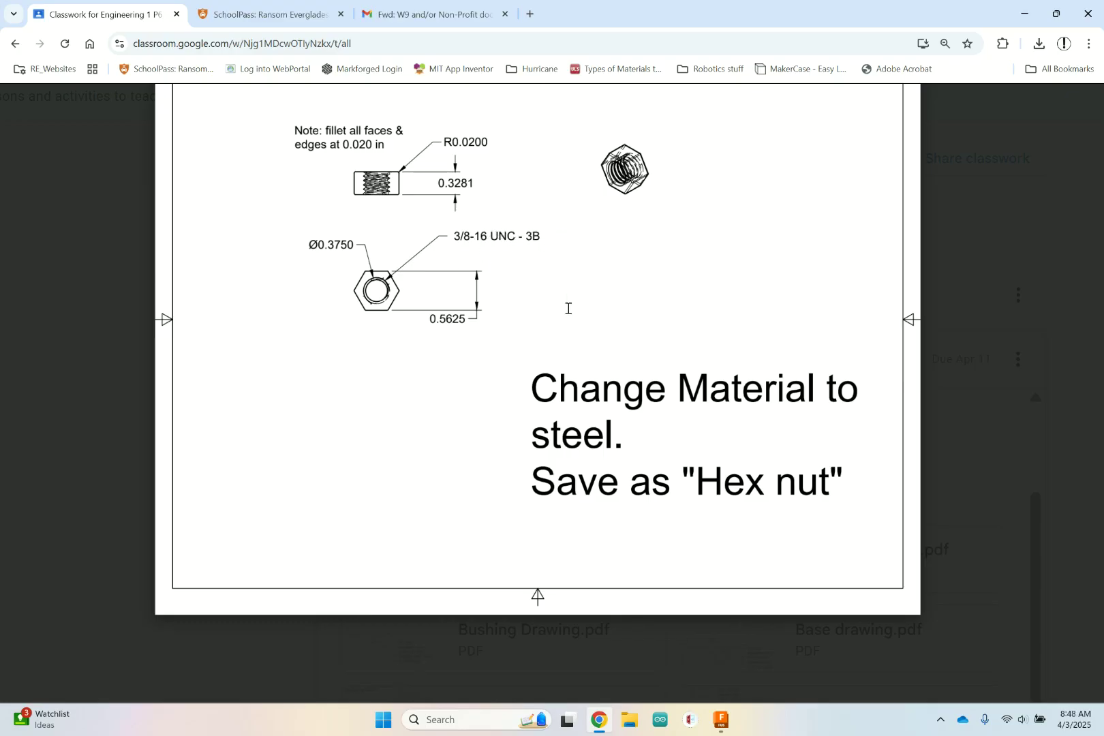
pyautogui.click(722, 722)
pyautogui.click(1020, 544)
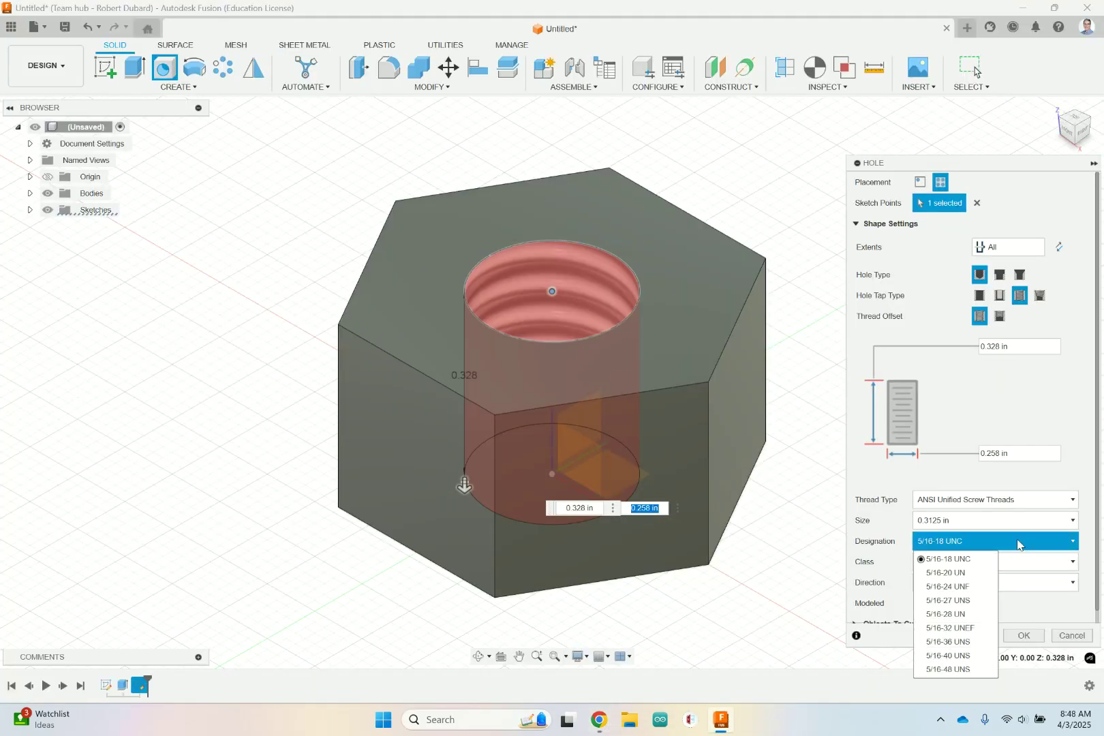
pyautogui.click(1036, 544)
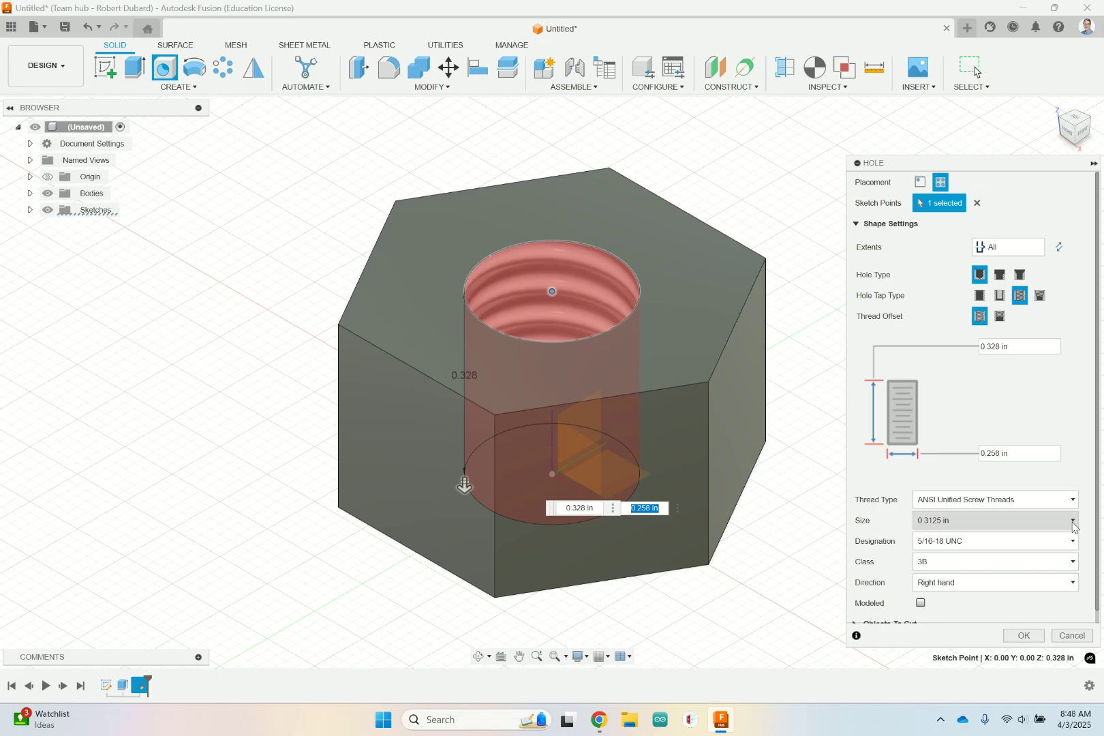
pyautogui.click(1019, 520)
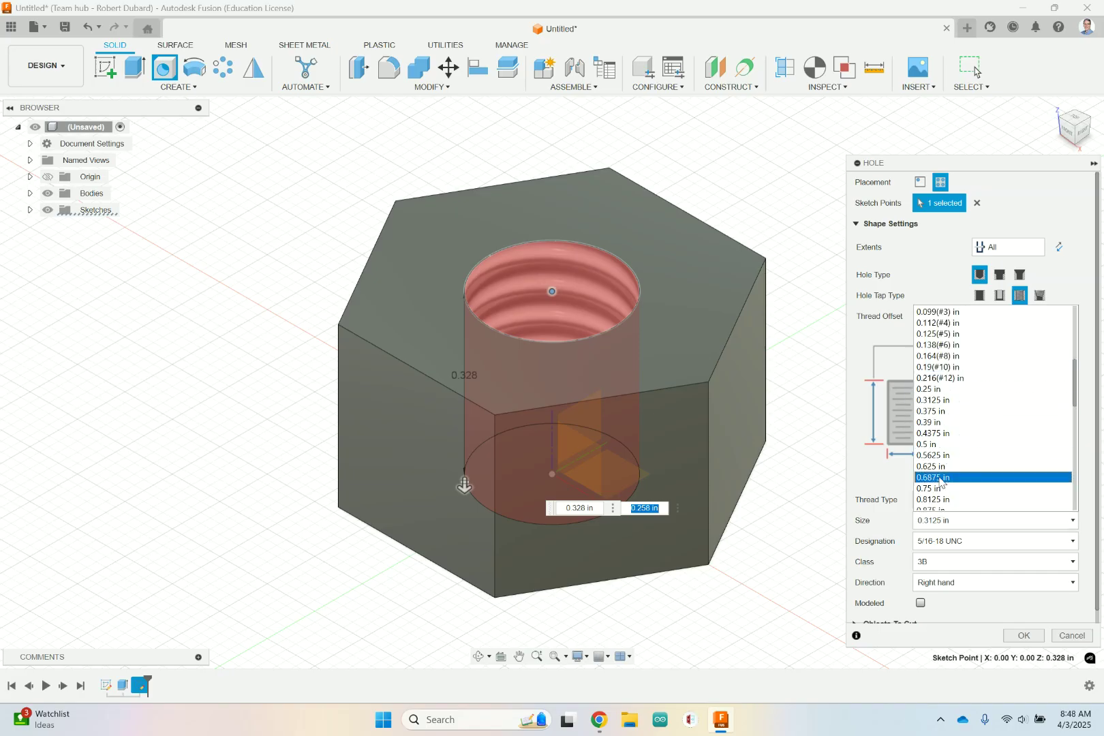
pyautogui.click(939, 411)
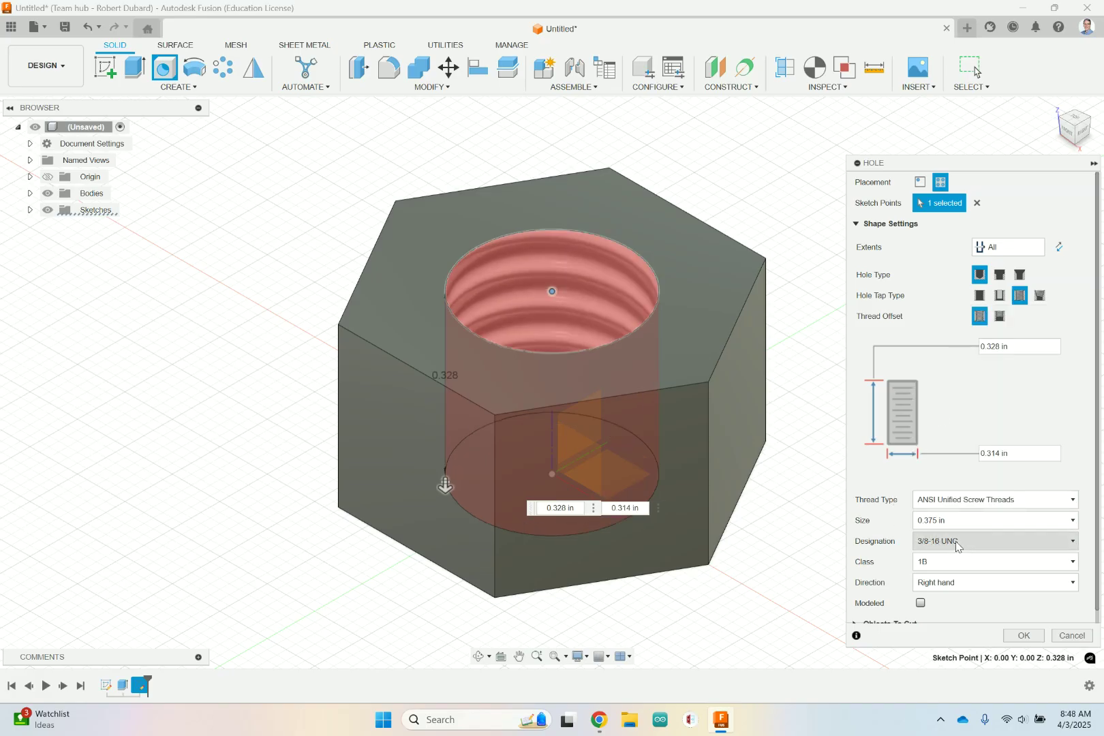
# Try the 3/8-24 UNF thread designation and restore 3/8-16 UNC
pyautogui.click(1072, 542)
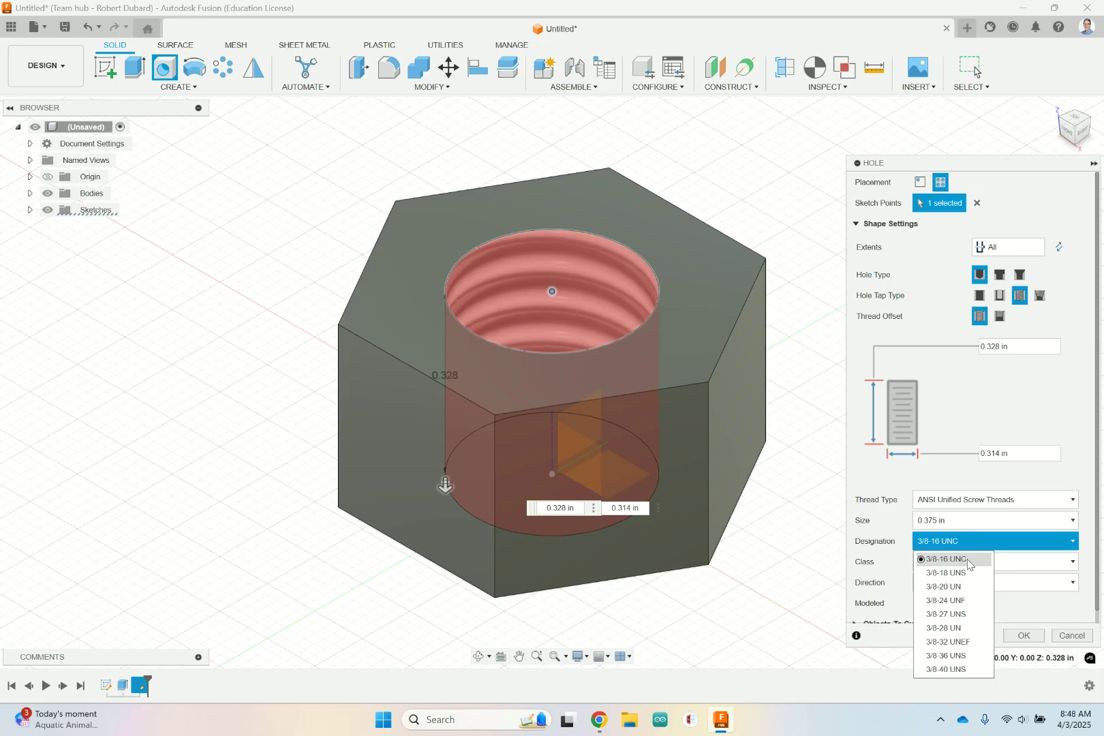
pyautogui.click(963, 602)
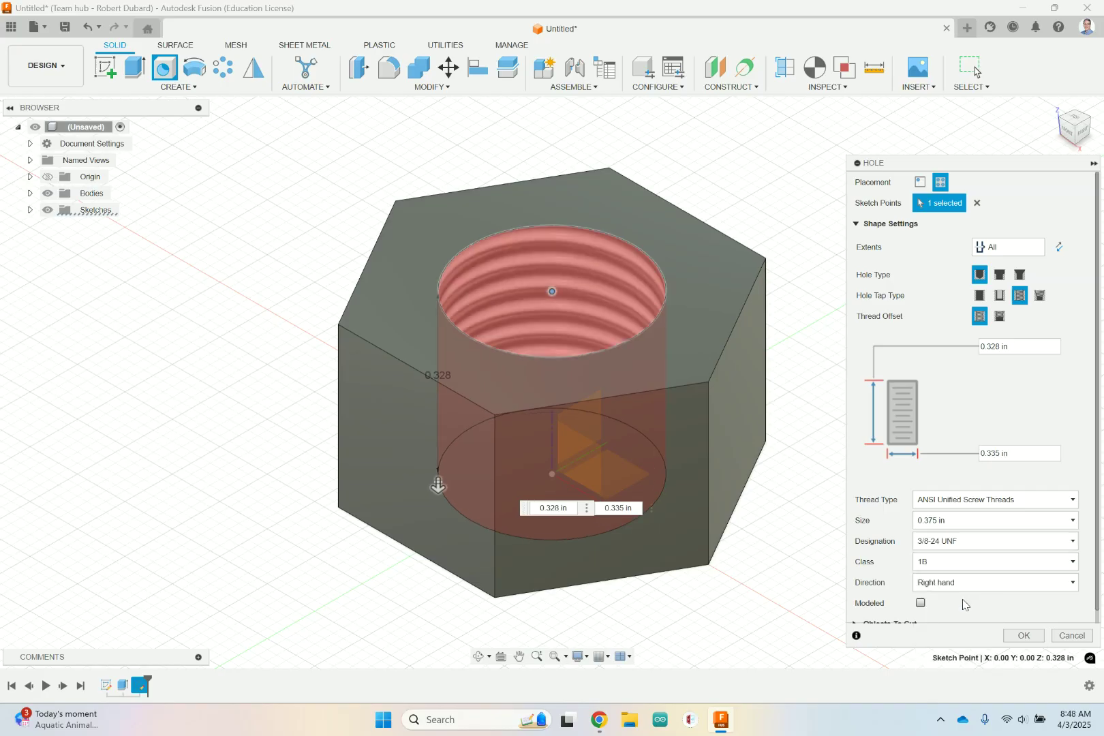
pyautogui.click(1042, 539)
pyautogui.click(968, 559)
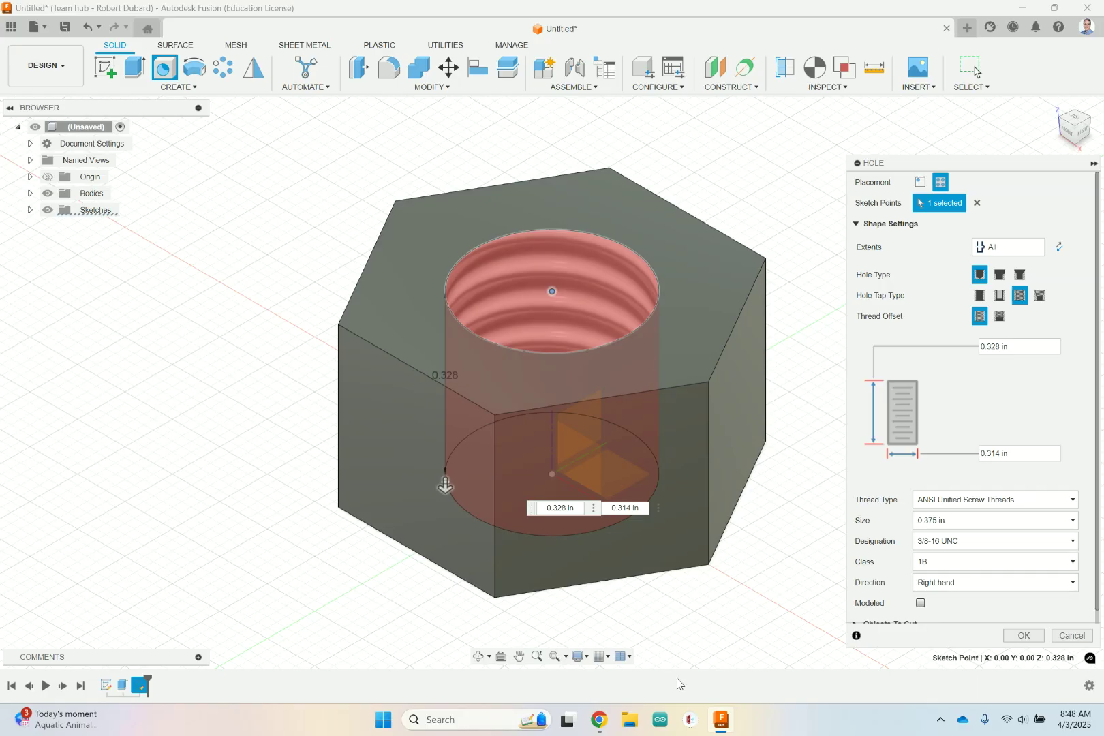
# Look up the thread class in the Chrome drawing and set the hole's class to 3B in Fusion
pyautogui.click(608, 718)
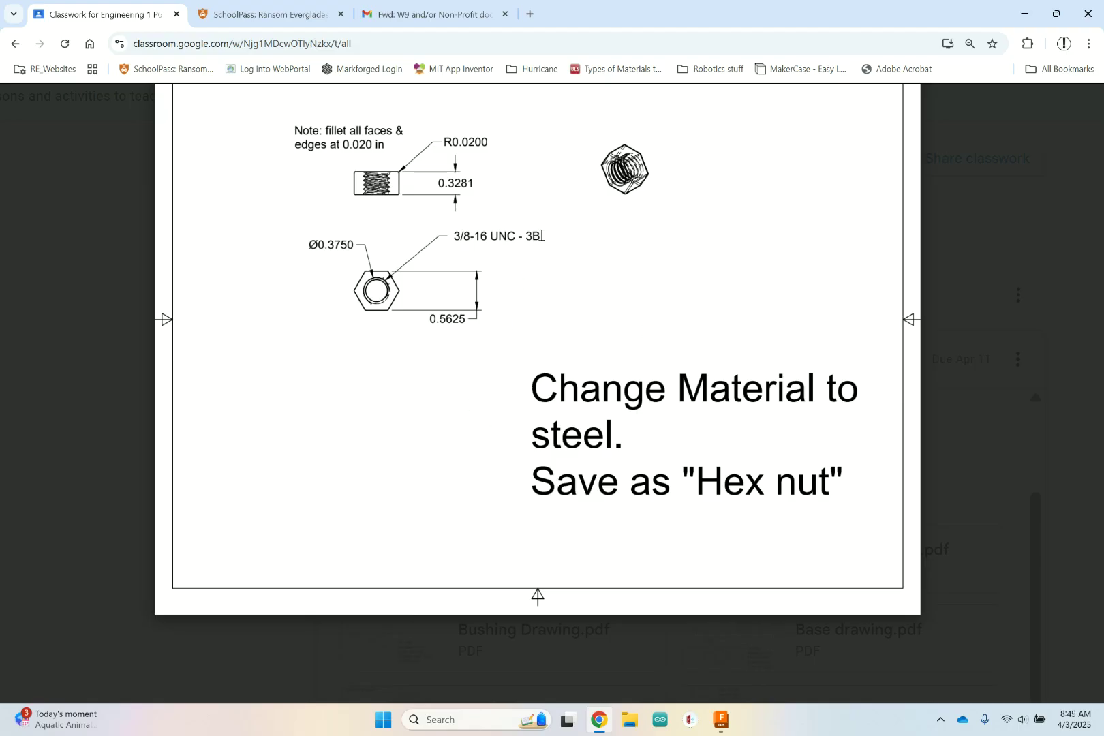
pyautogui.click(721, 720)
pyautogui.click(973, 562)
pyautogui.click(941, 616)
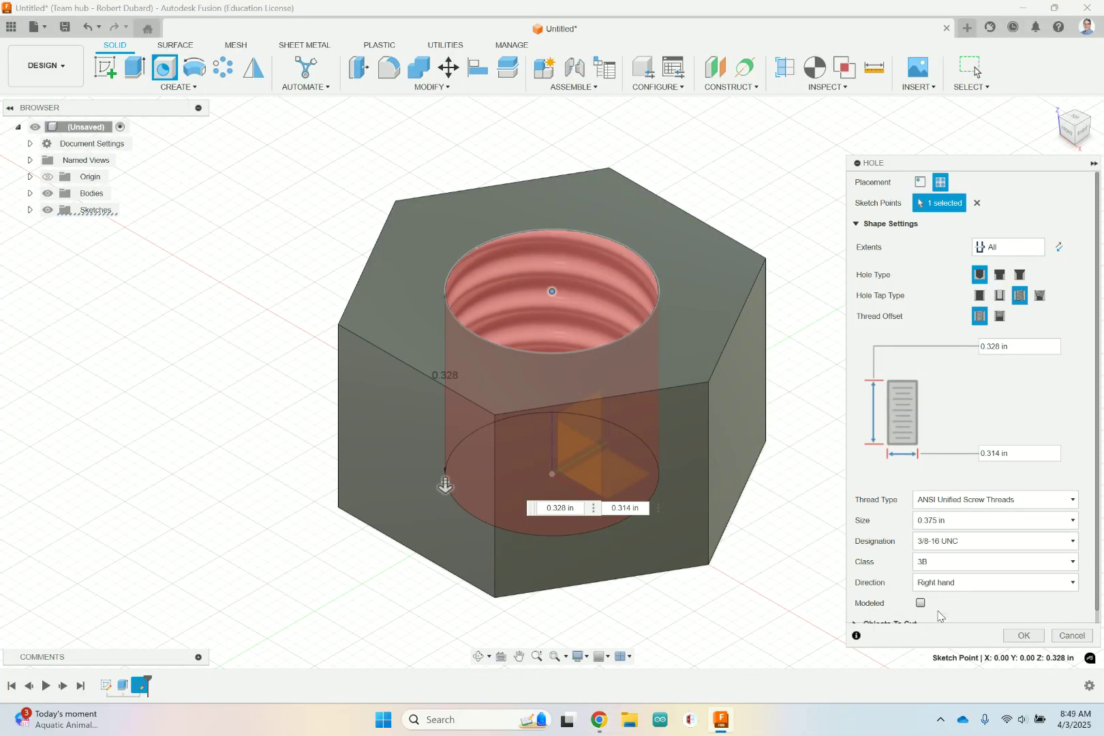
# Try the left-hand thread direction and restore the right-hand direction
pyautogui.click(1021, 586)
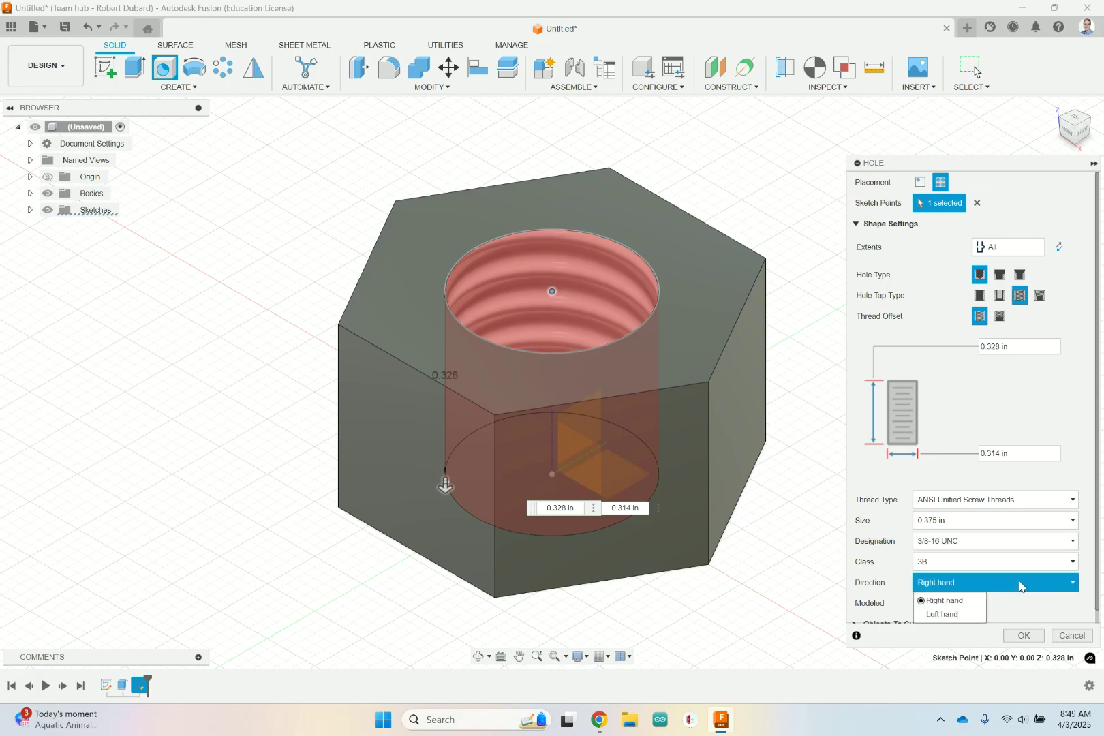
pyautogui.click(959, 617)
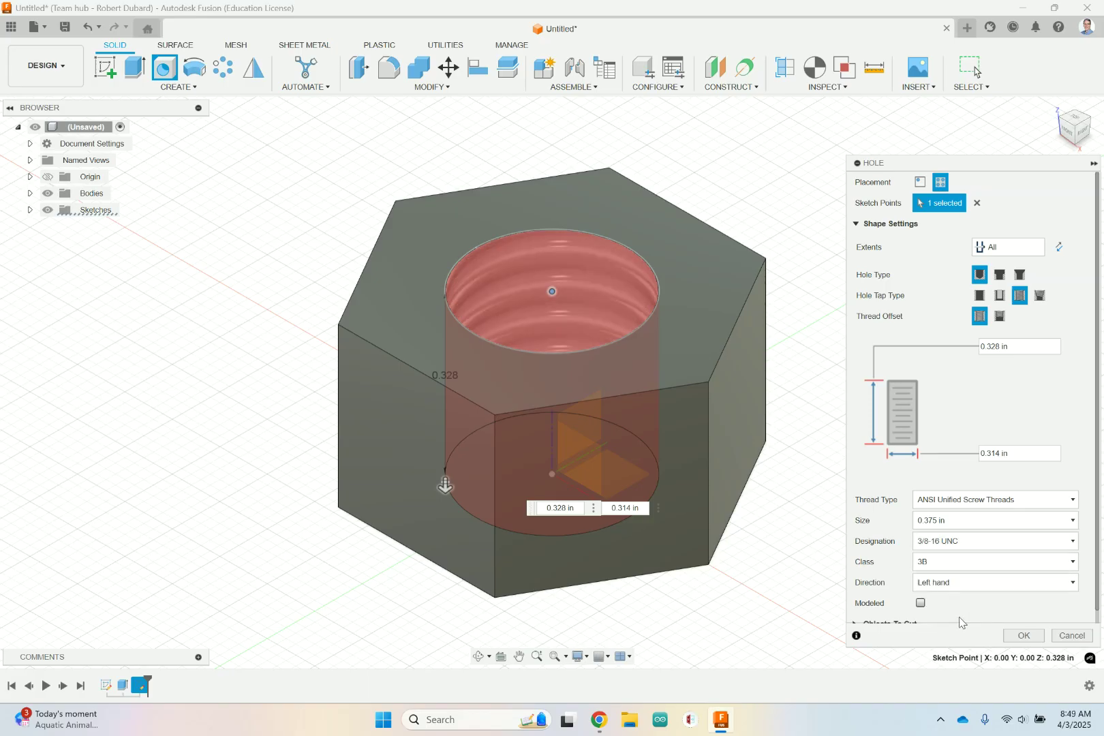
pyautogui.click(1032, 565)
pyautogui.click(1034, 572)
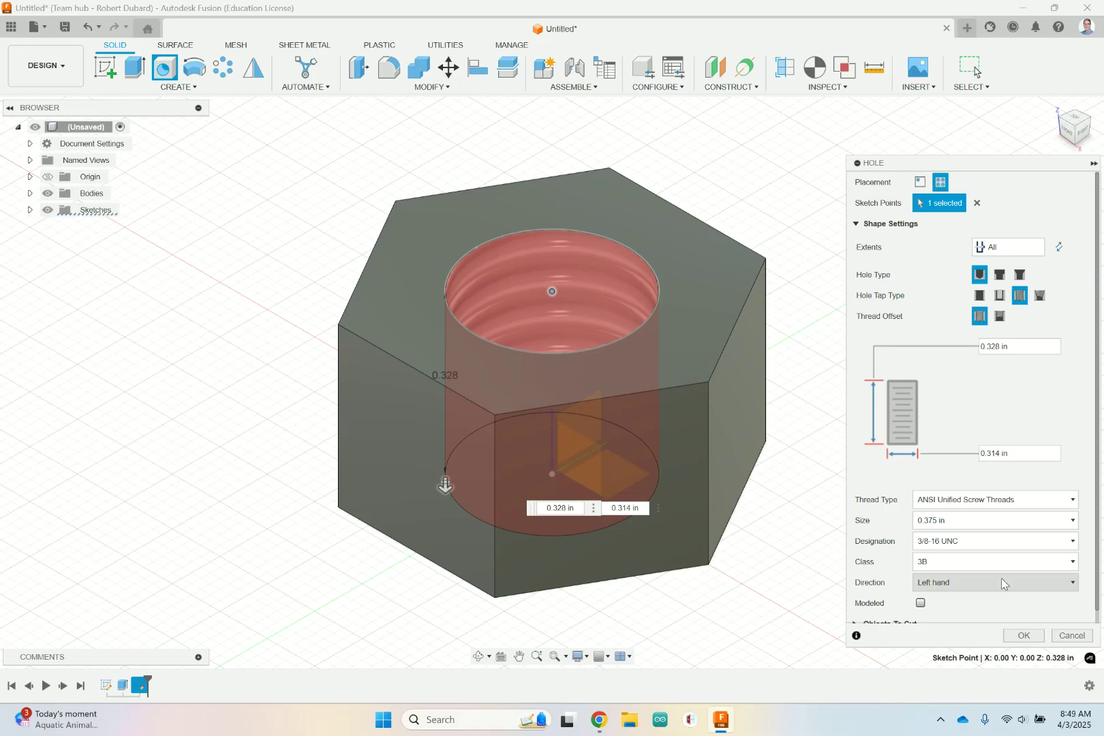
pyautogui.click(1002, 581)
pyautogui.click(946, 601)
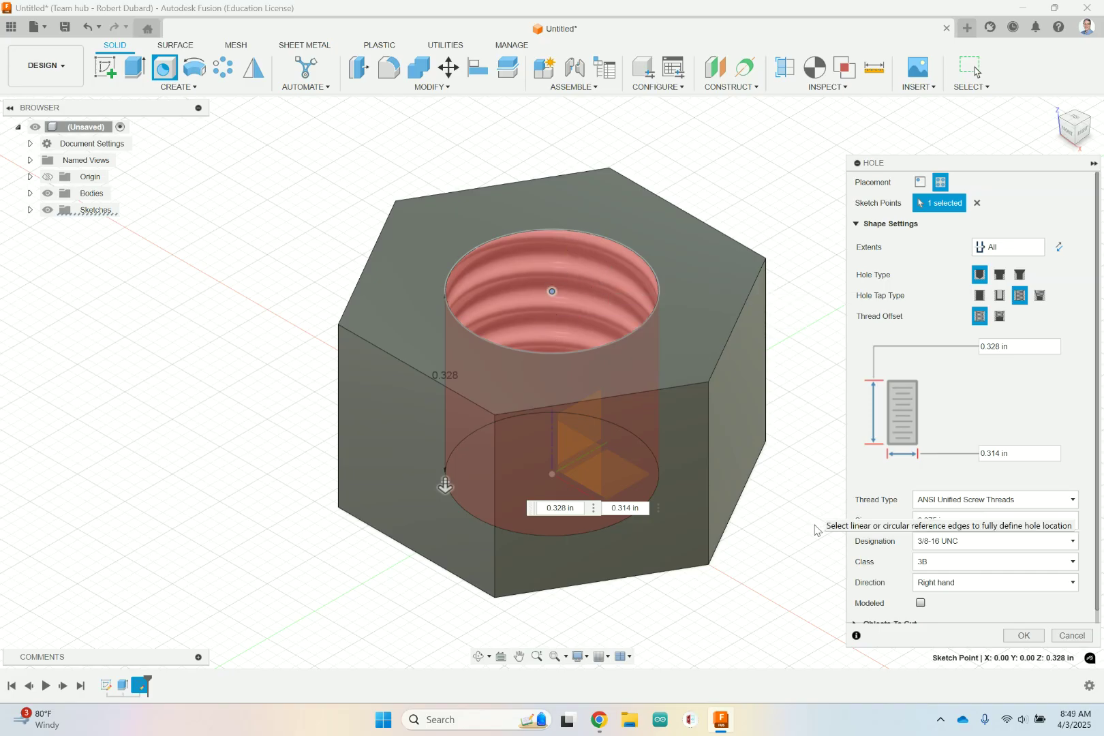
# Preview the modeled thread, leave the Modeled option off and create the tapped hole
pyautogui.click(921, 603)
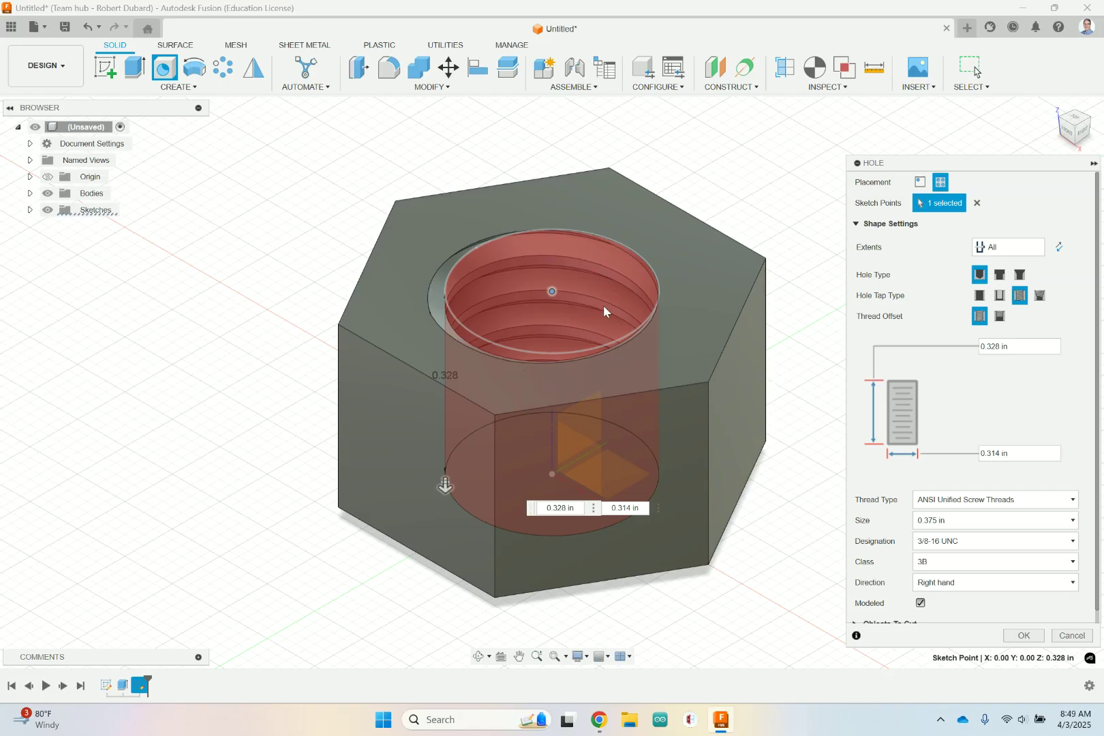
pyautogui.click(921, 603)
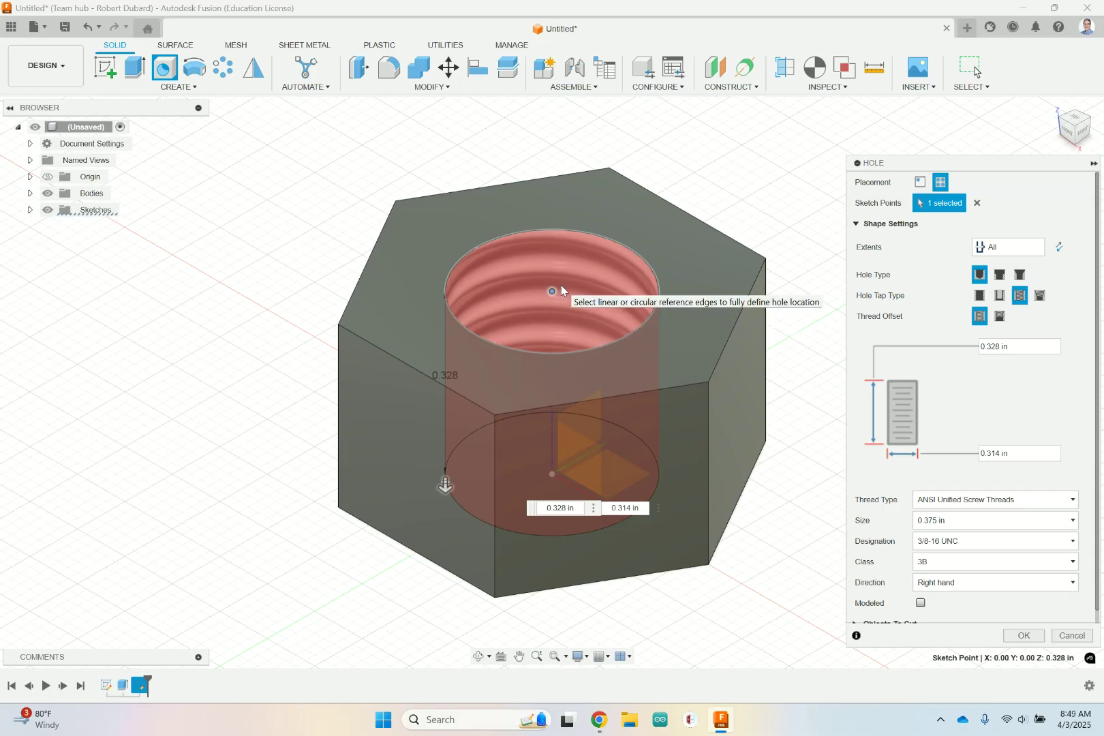
pyautogui.click(920, 604)
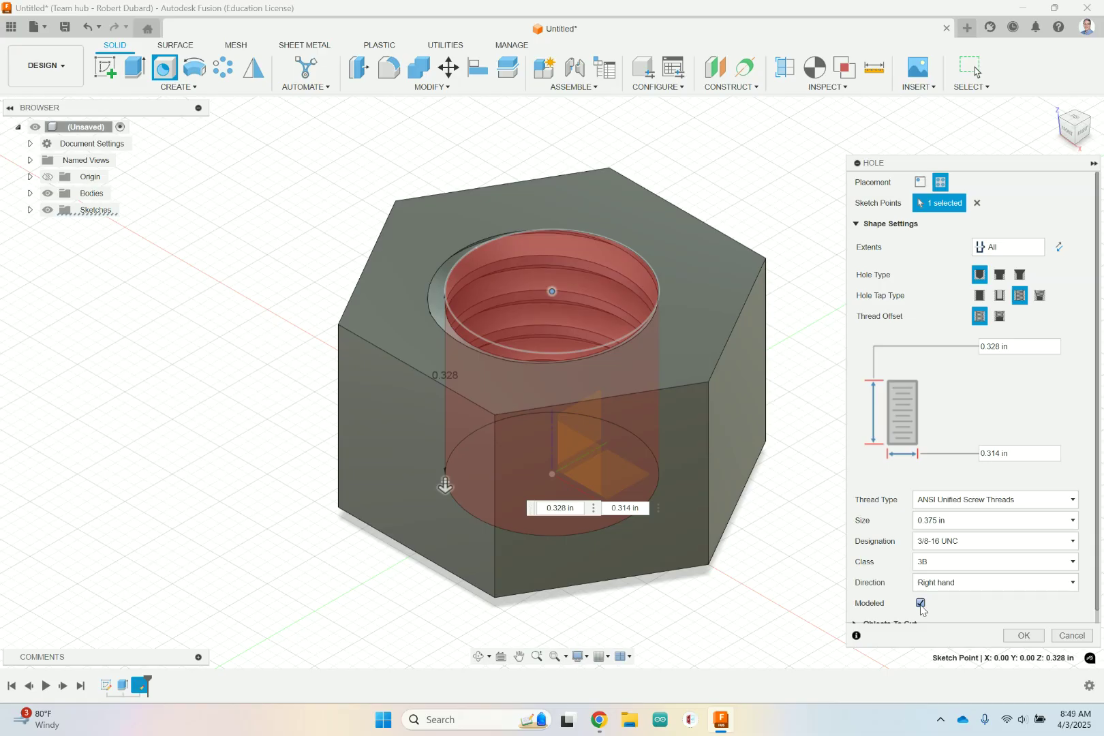
pyautogui.click(921, 603)
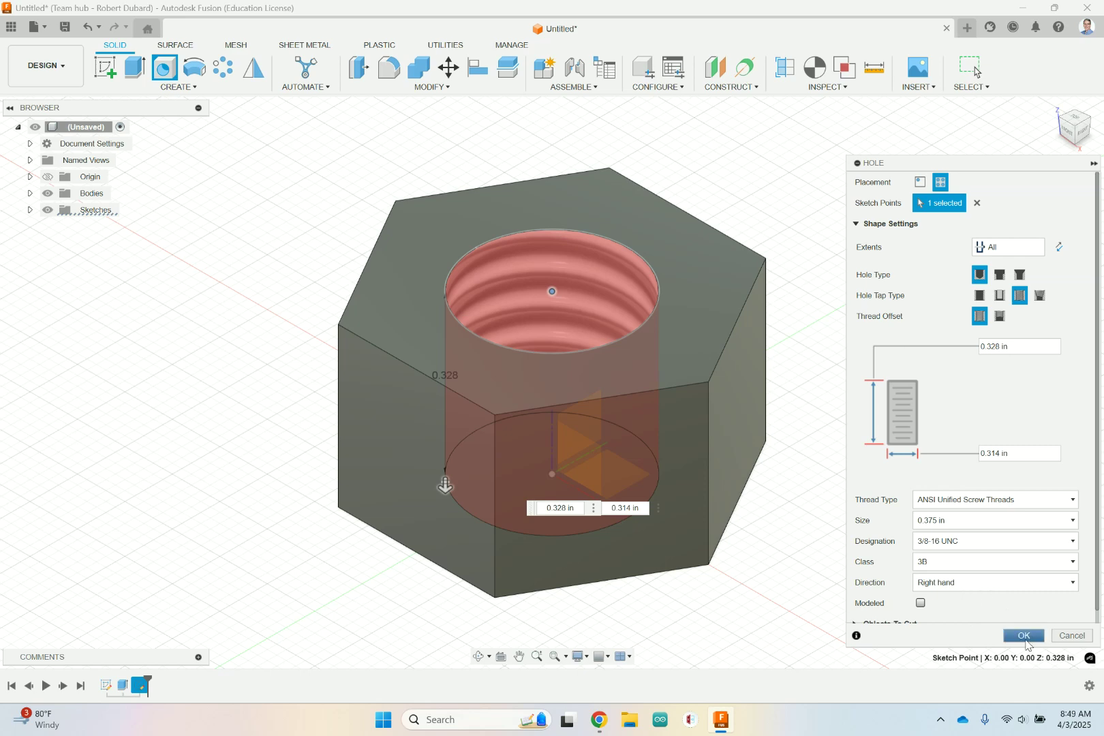
pyautogui.click(1025, 637)
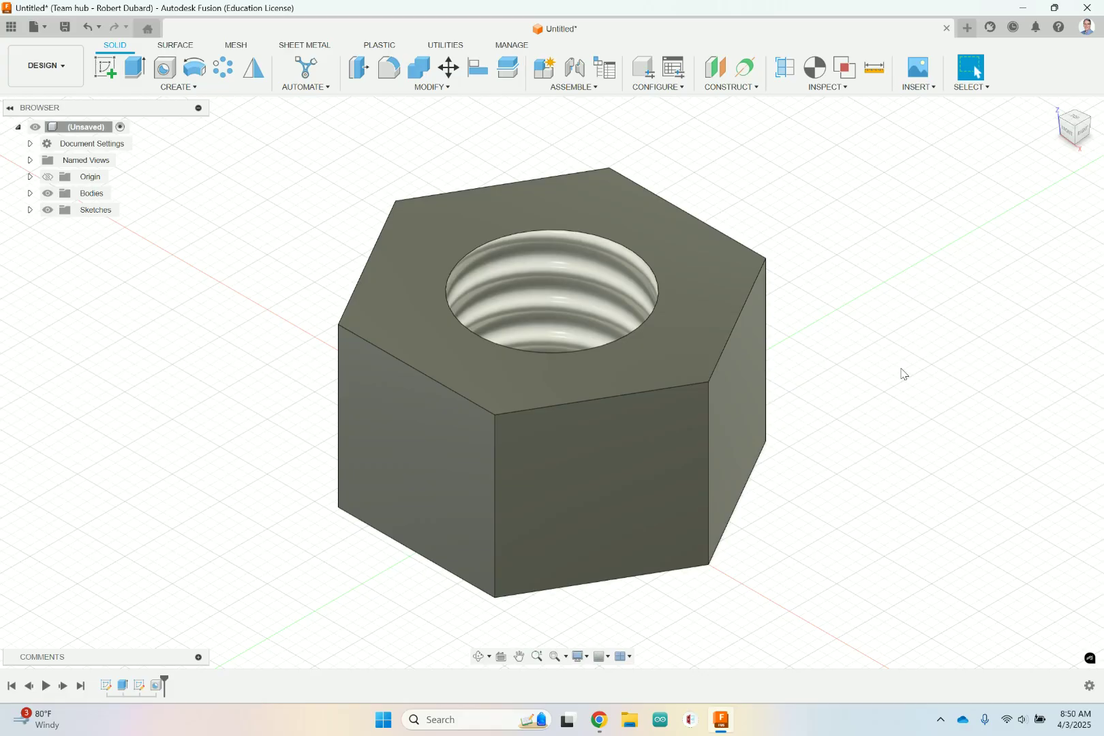
# Start a constant-radius fillet and select all eight outer faces of the nut: both hexagonal faces and the six sides
pyautogui.click(379, 77)
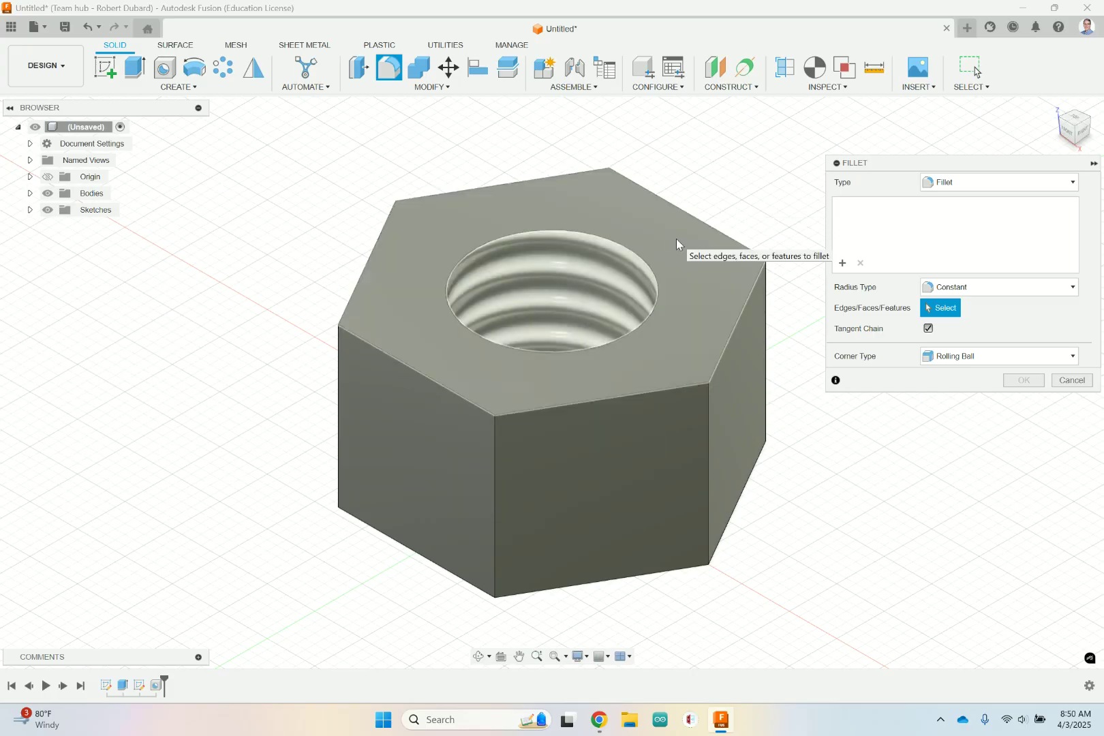
pyautogui.click(676, 240)
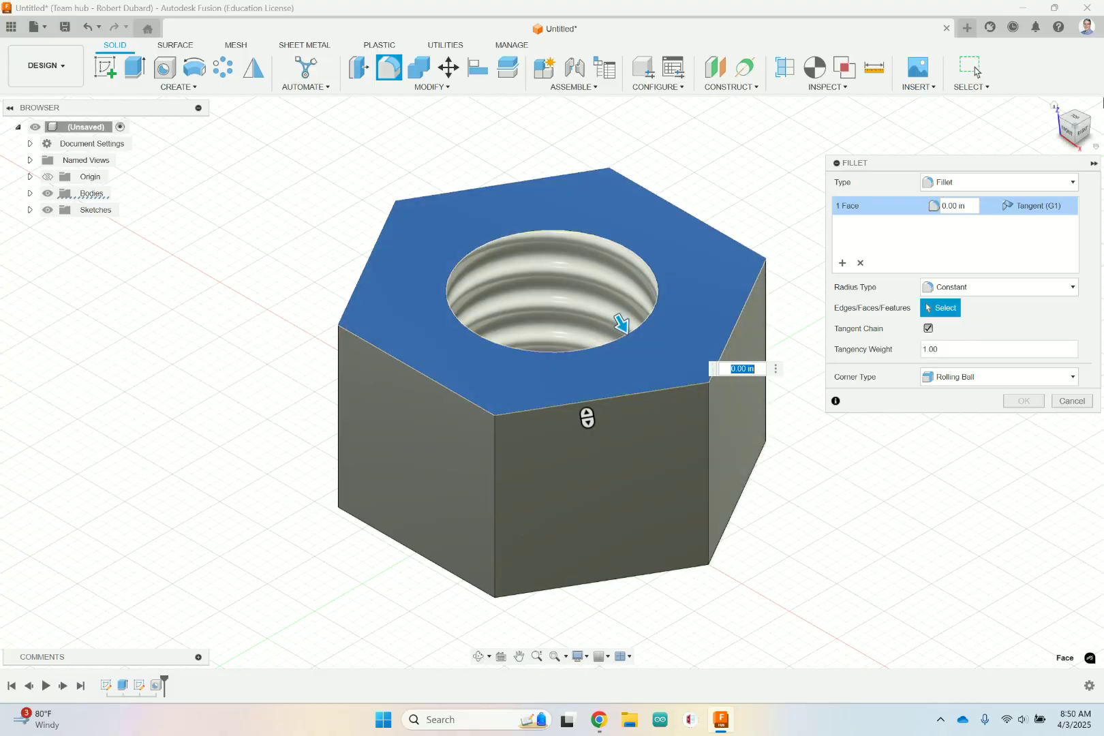
pyautogui.click(1076, 131)
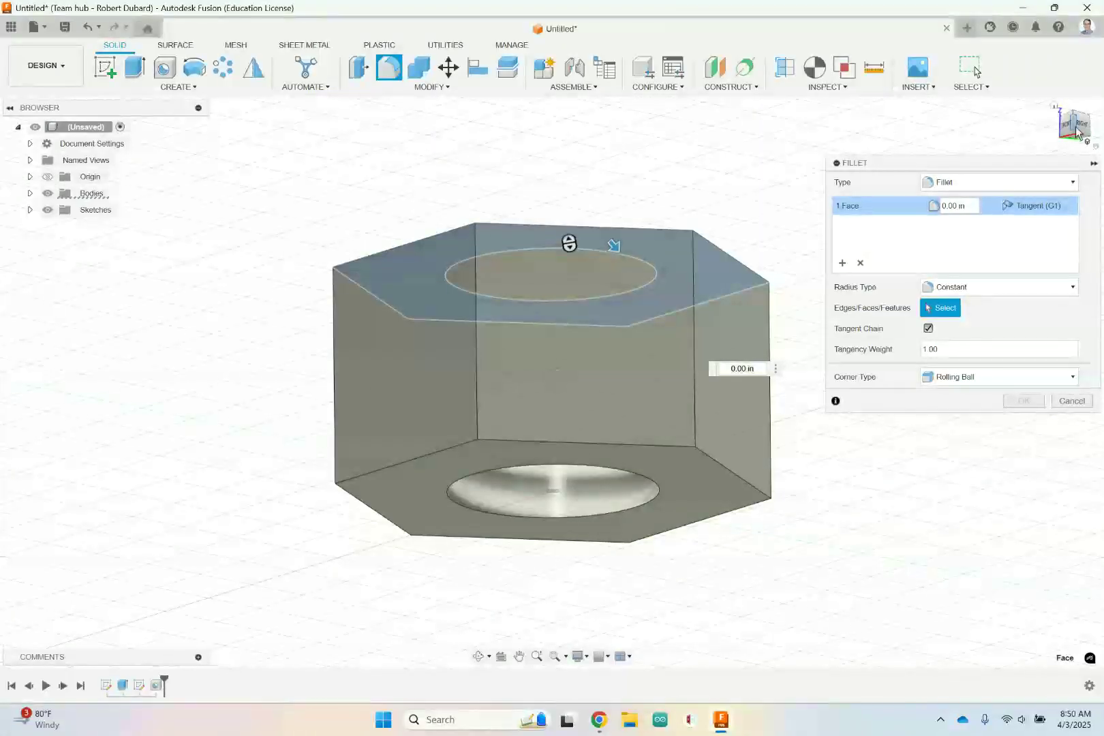
pyautogui.click(407, 374)
pyautogui.click(569, 352)
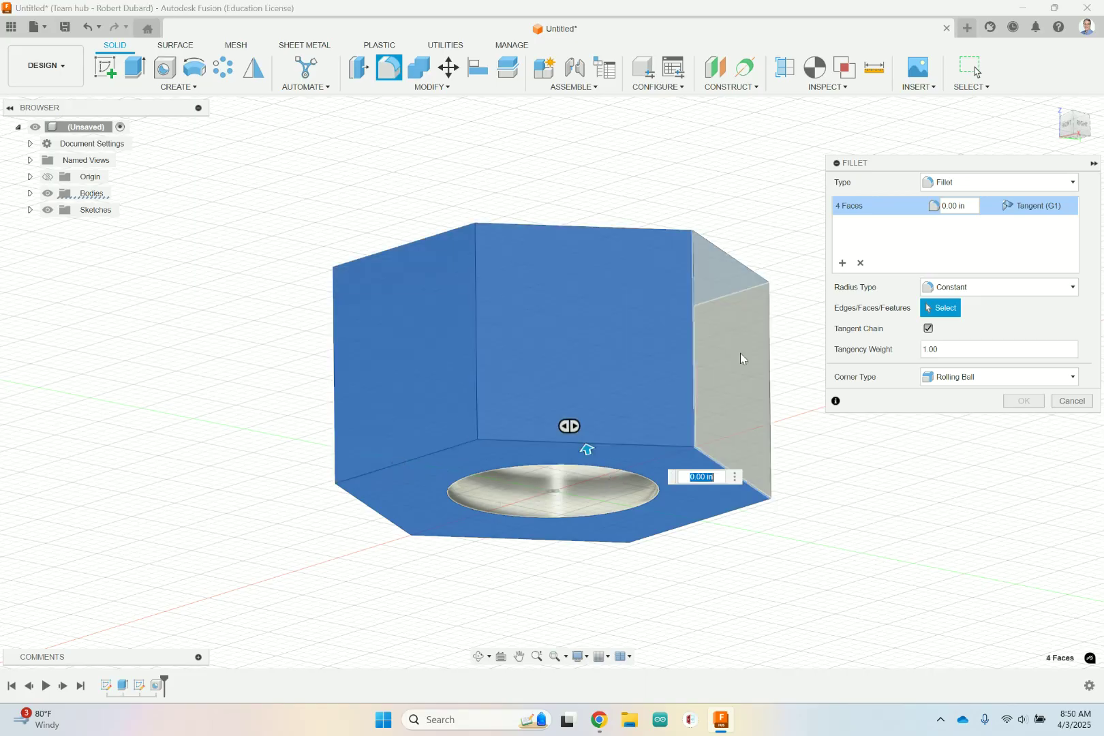
pyautogui.click(736, 357)
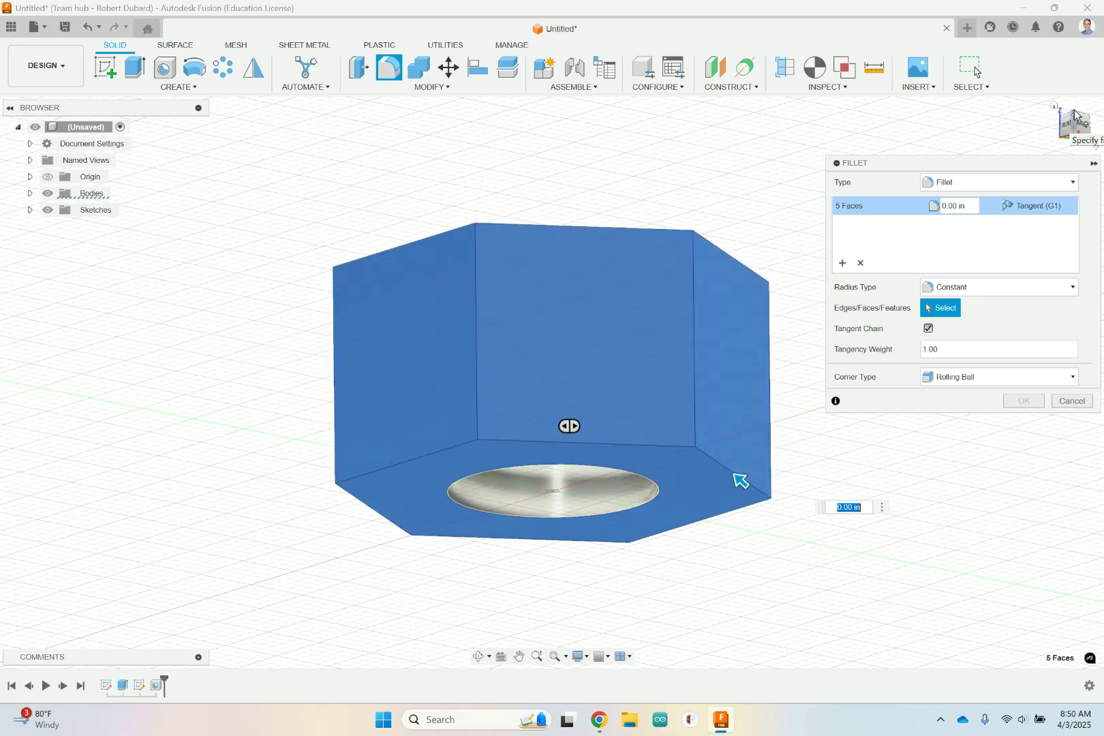
pyautogui.keyDown('shift'); pyautogui.moveTo(740, 483); pyautogui.dragTo(740, 518, button='middle'); pyautogui.keyUp('shift')
pyautogui.keyDown('shift'); pyautogui.moveTo(382, 218); pyautogui.dragTo(366, 358, button='middle'); pyautogui.keyUp('shift')
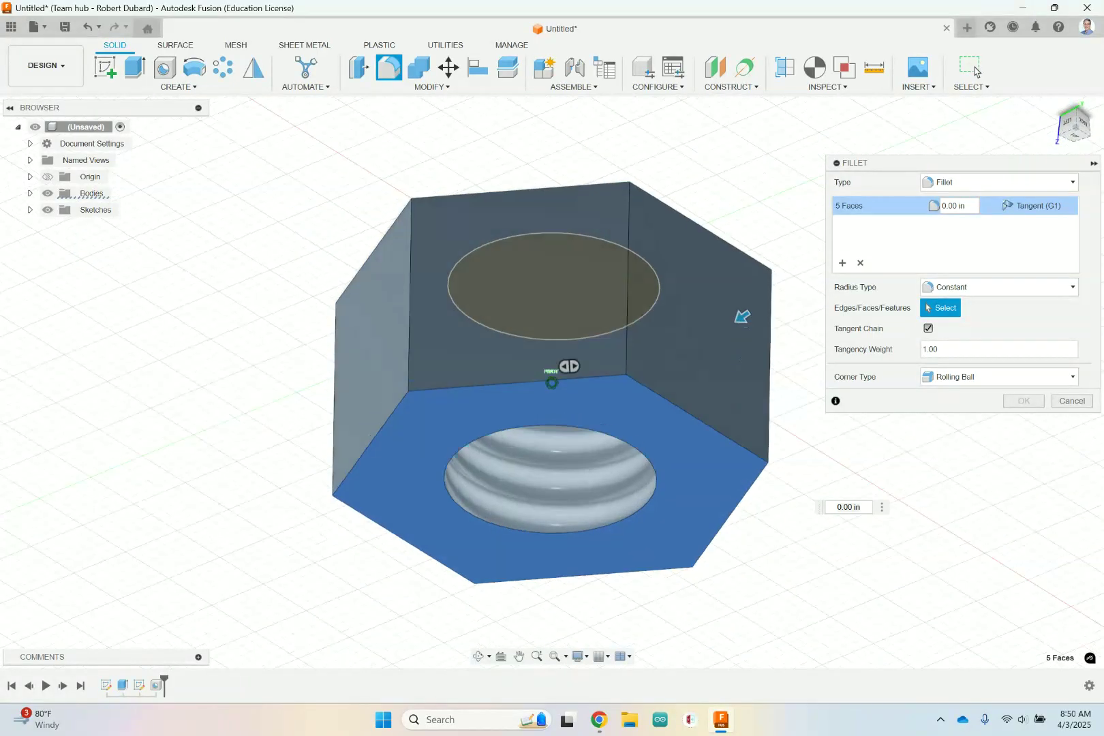
pyautogui.click(366, 357)
pyautogui.click(488, 266)
pyautogui.click(716, 279)
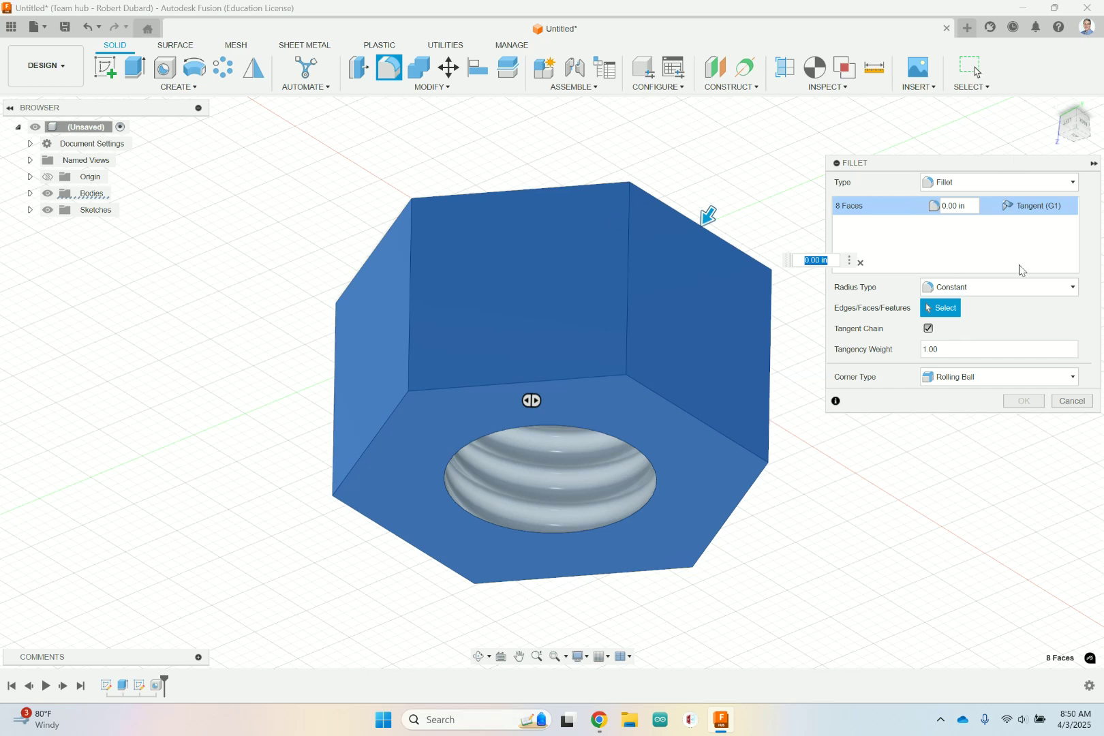
# Look up the fillet radius in the Chrome drawing and create the fillet with a 0.02 in radius in Fusion
pyautogui.click(600, 720)
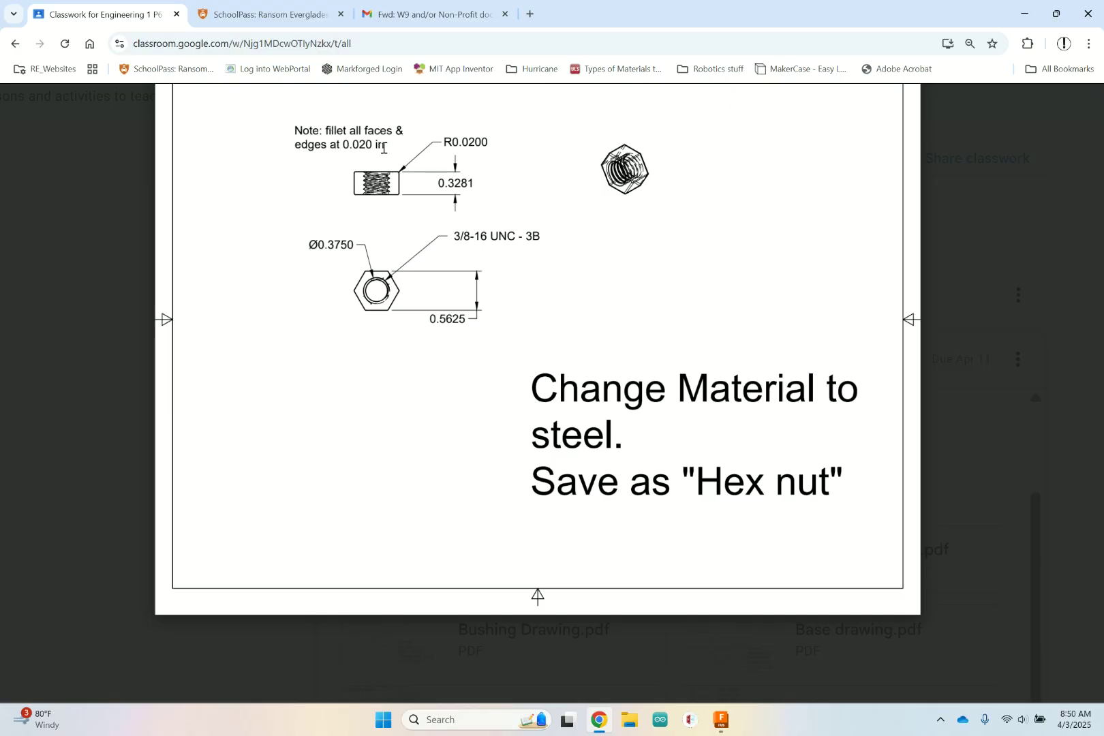
pyautogui.click(721, 720)
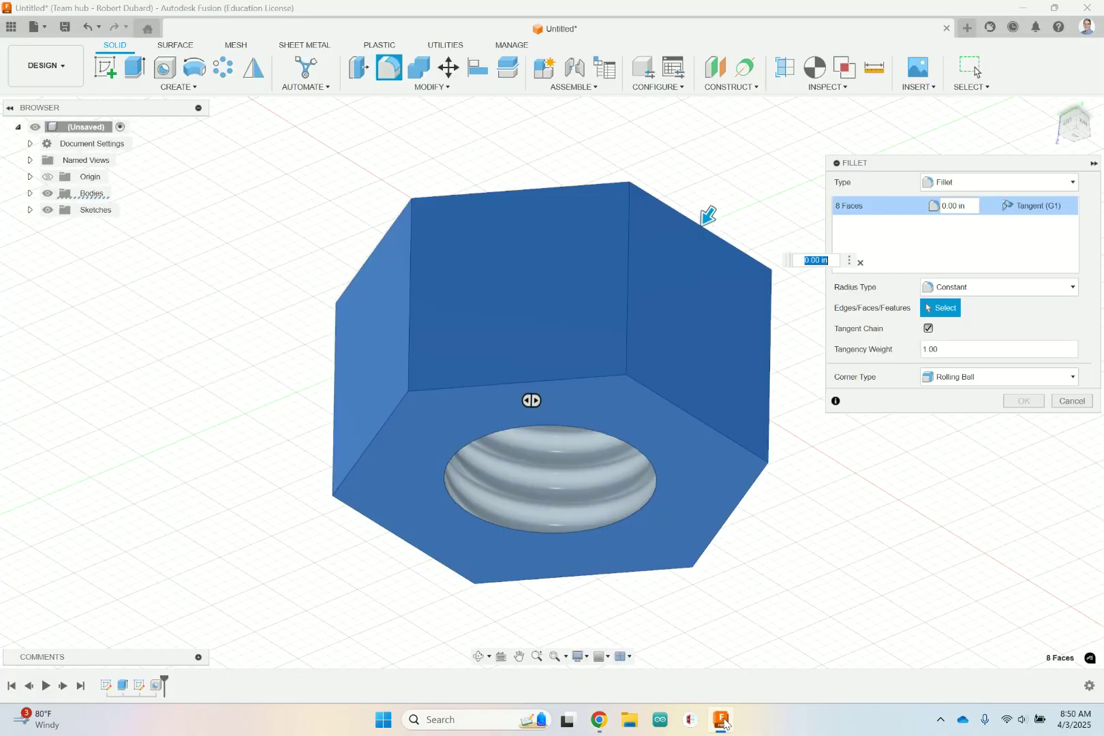
pyautogui.click(957, 206)
pyautogui.press('BackSpace')
pyautogui.write('2')
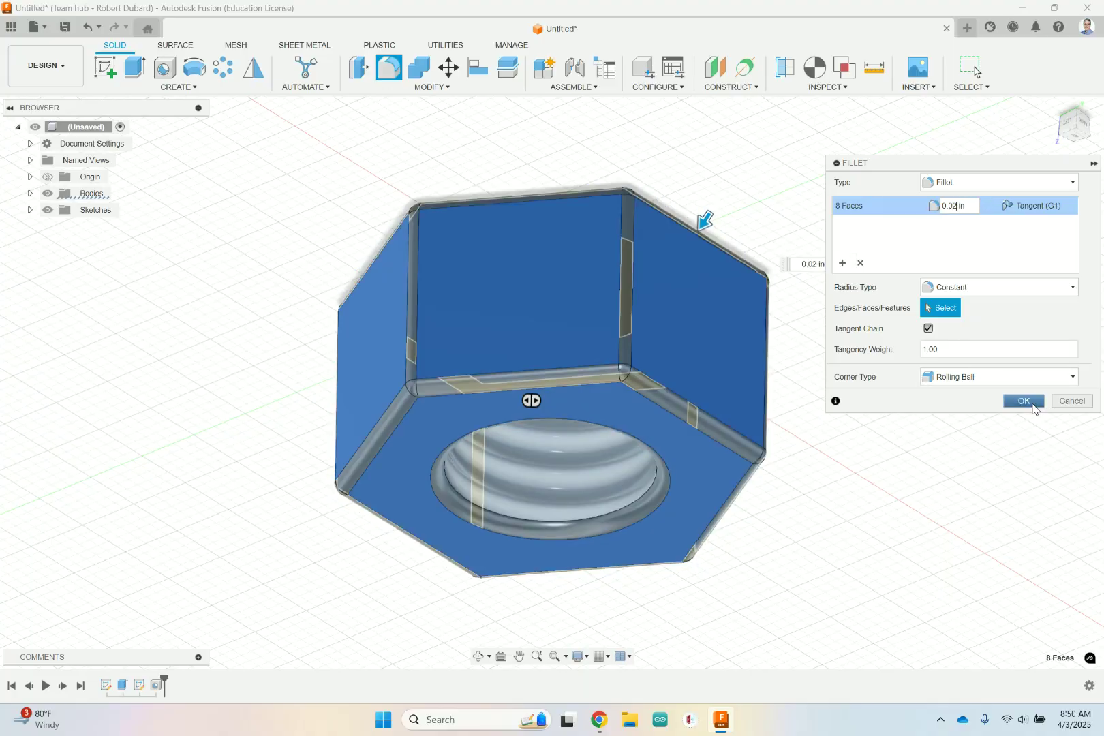
pyautogui.click(1029, 403)
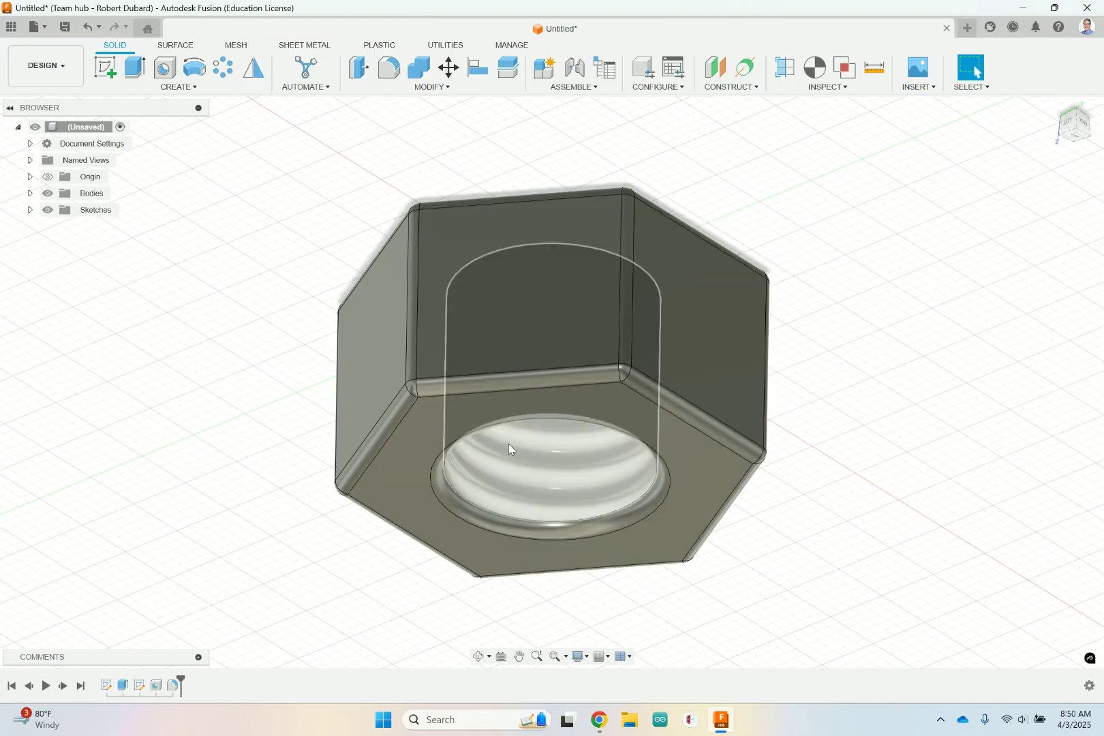
pyautogui.click(1083, 135)
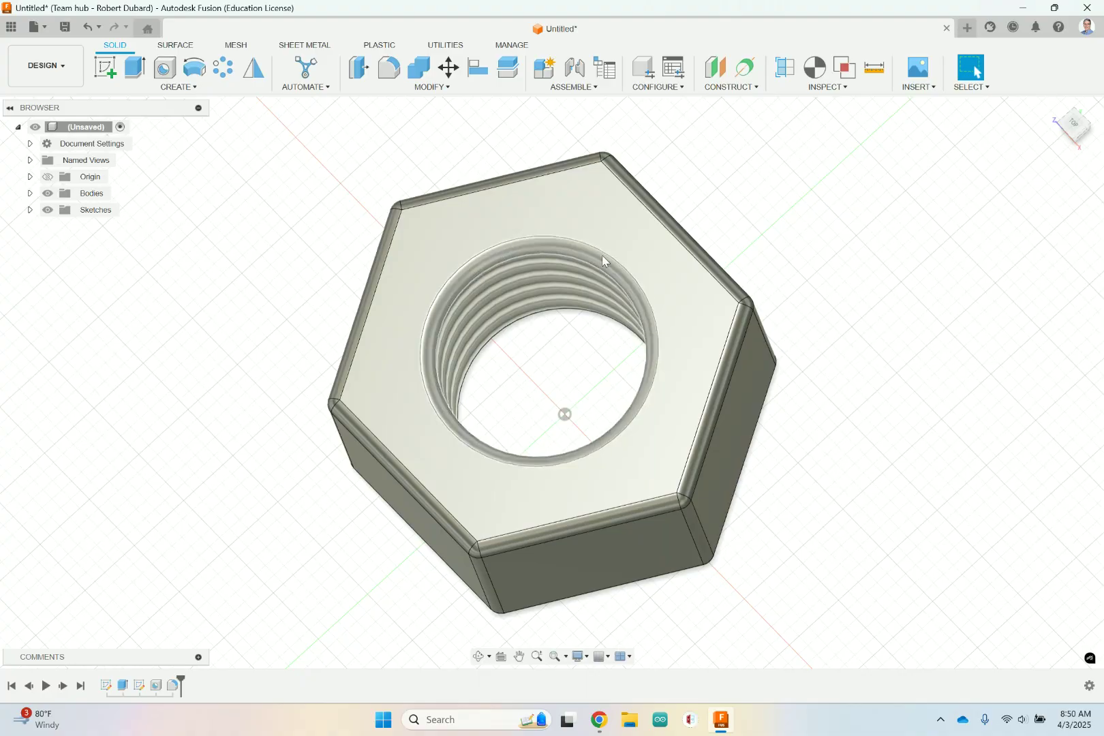
pyautogui.click(1075, 141)
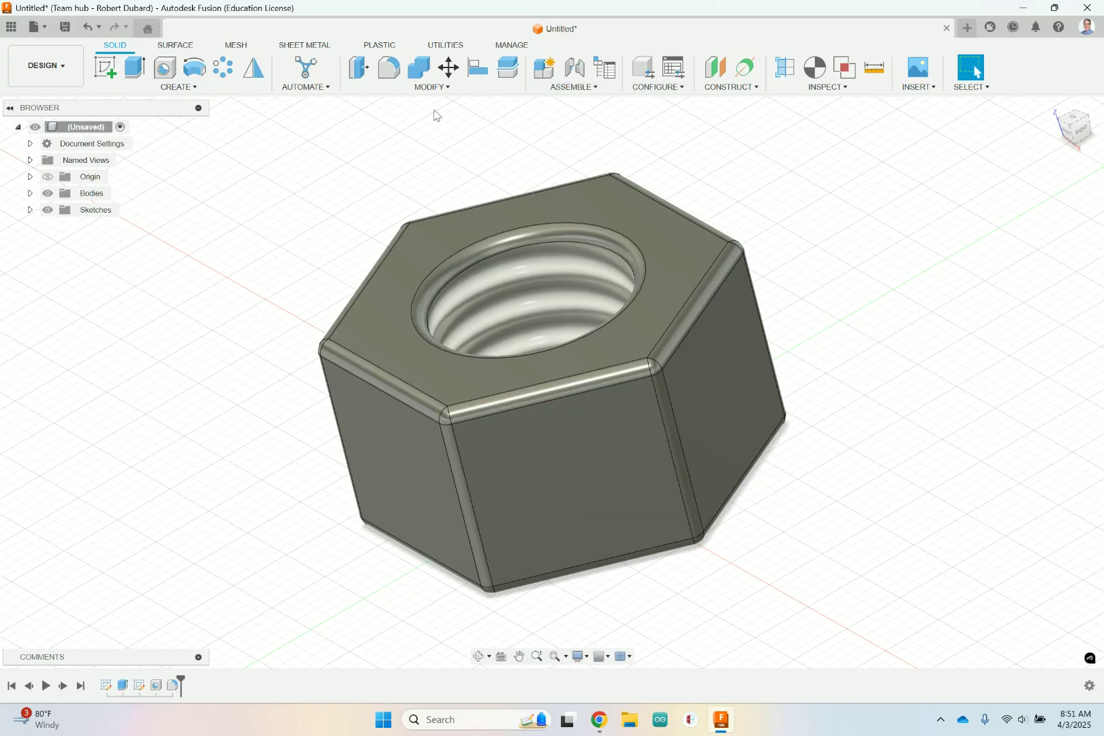
pyautogui.click(447, 87)
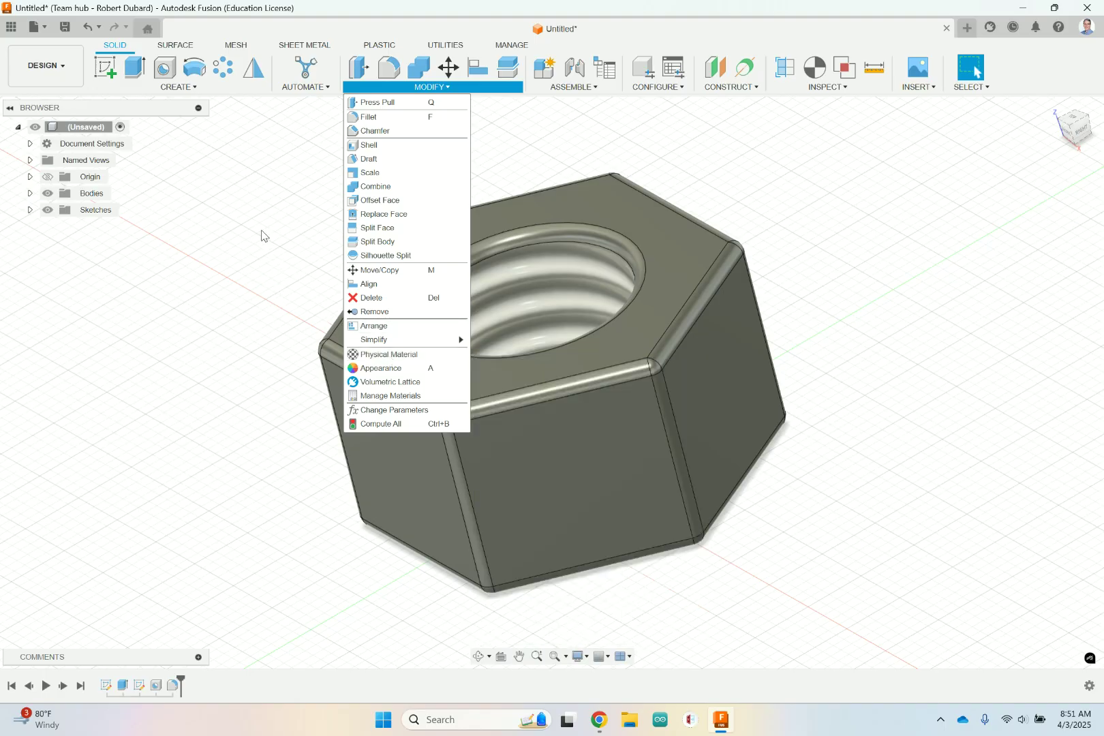
pyautogui.click(262, 236)
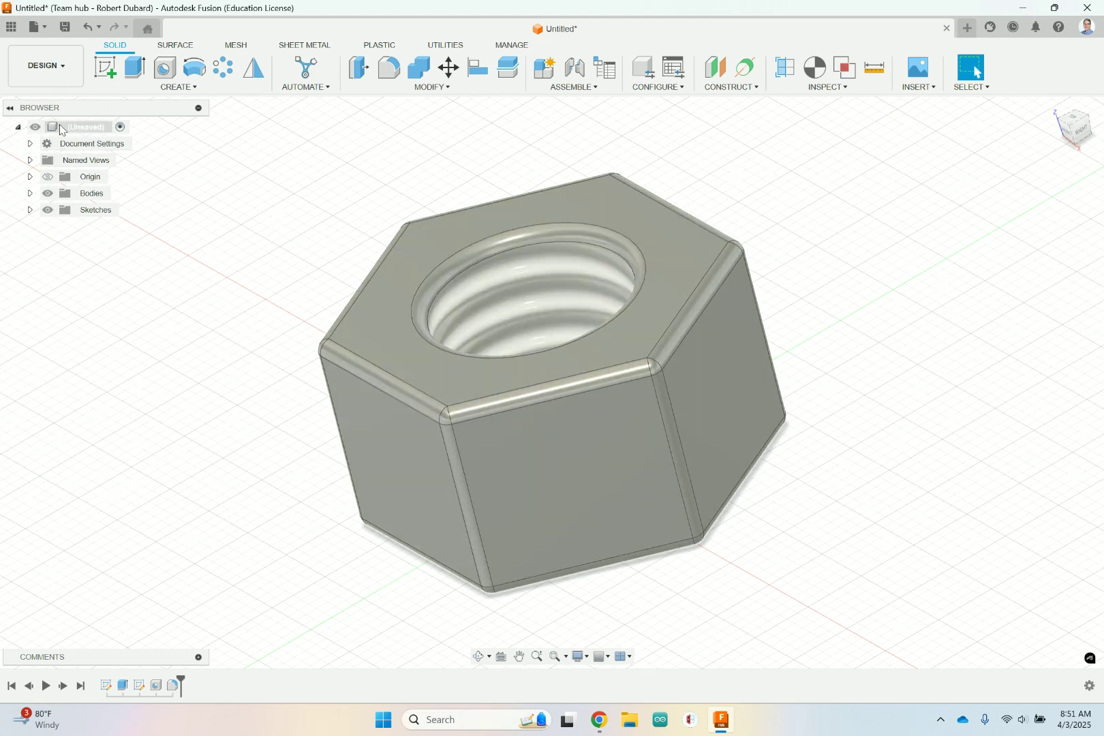
pyautogui.click(10, 108)
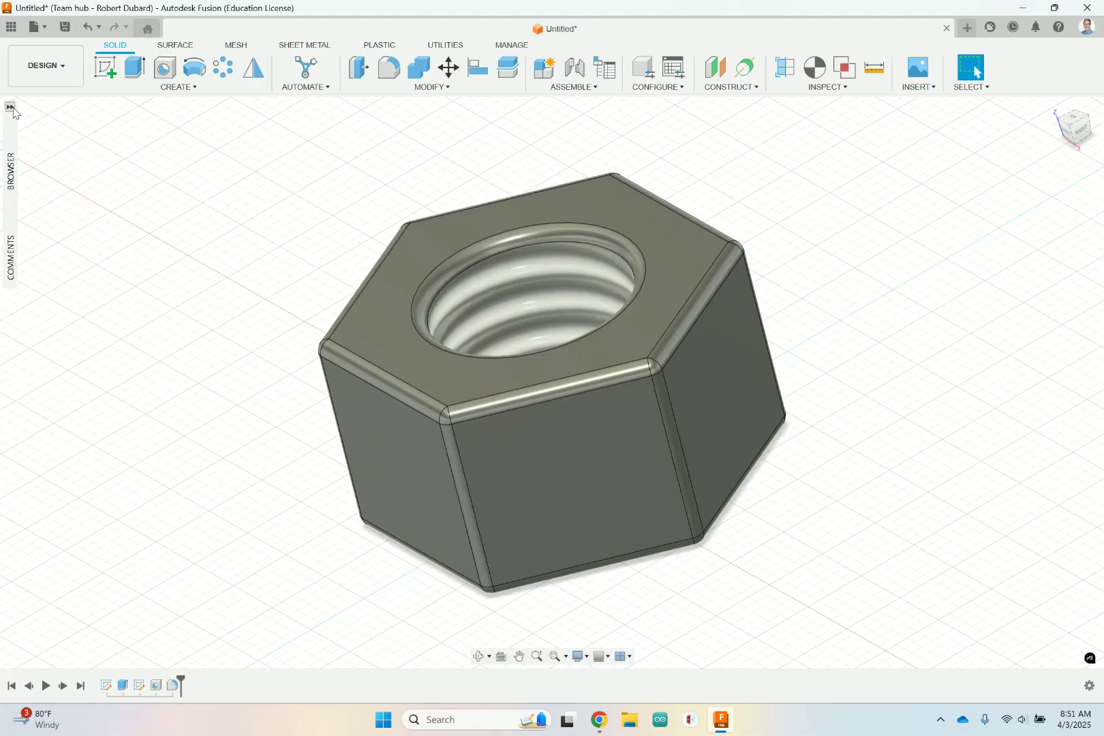
pyautogui.click(10, 107)
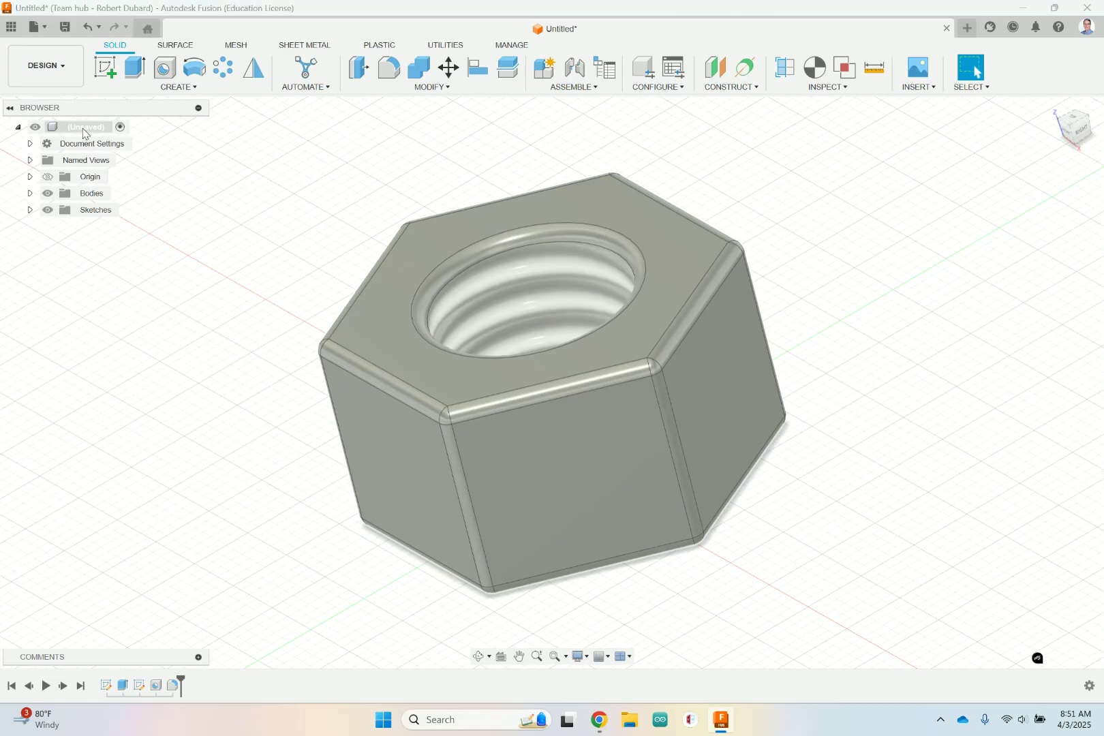
# Open the physical material settings for the whole component and expand the Metal category of the Fusion Material Library
pyautogui.rightClick(84, 128)
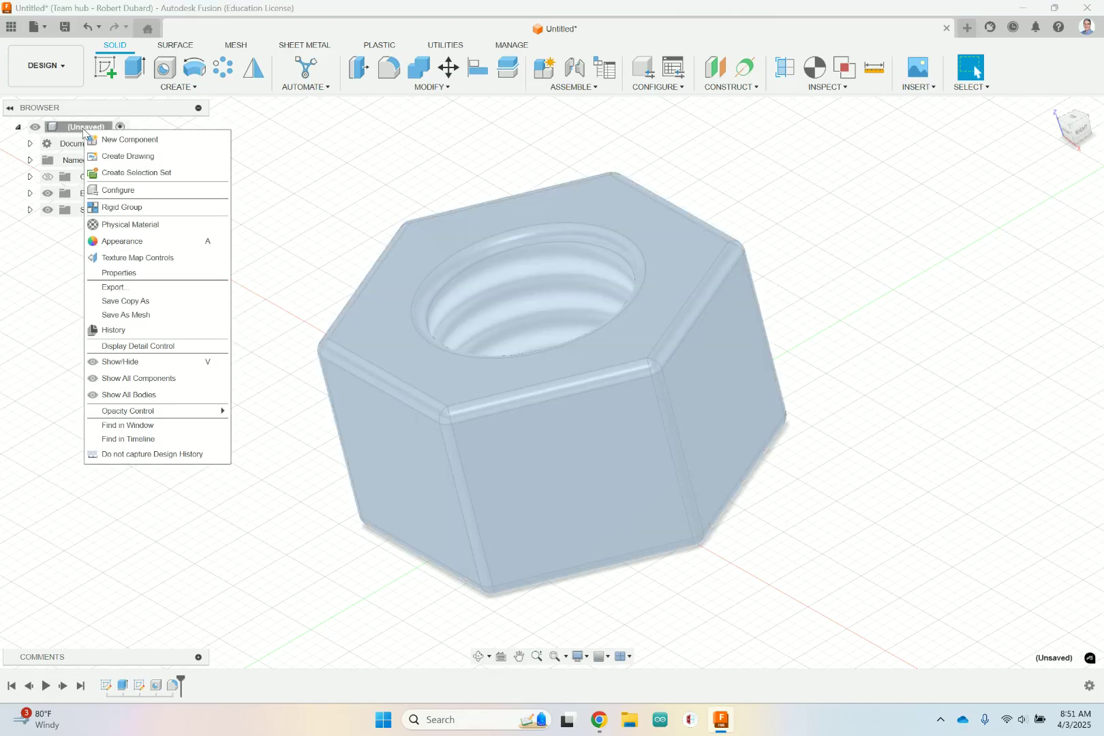
pyautogui.click(134, 226)
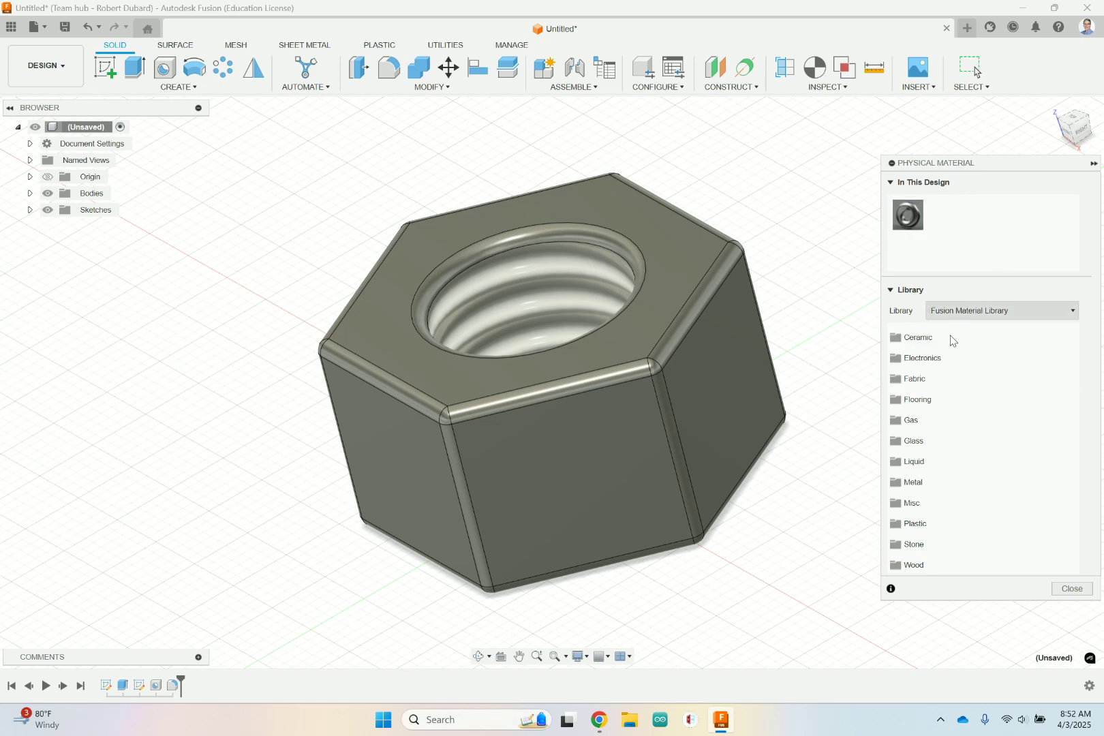
pyautogui.click(1038, 308)
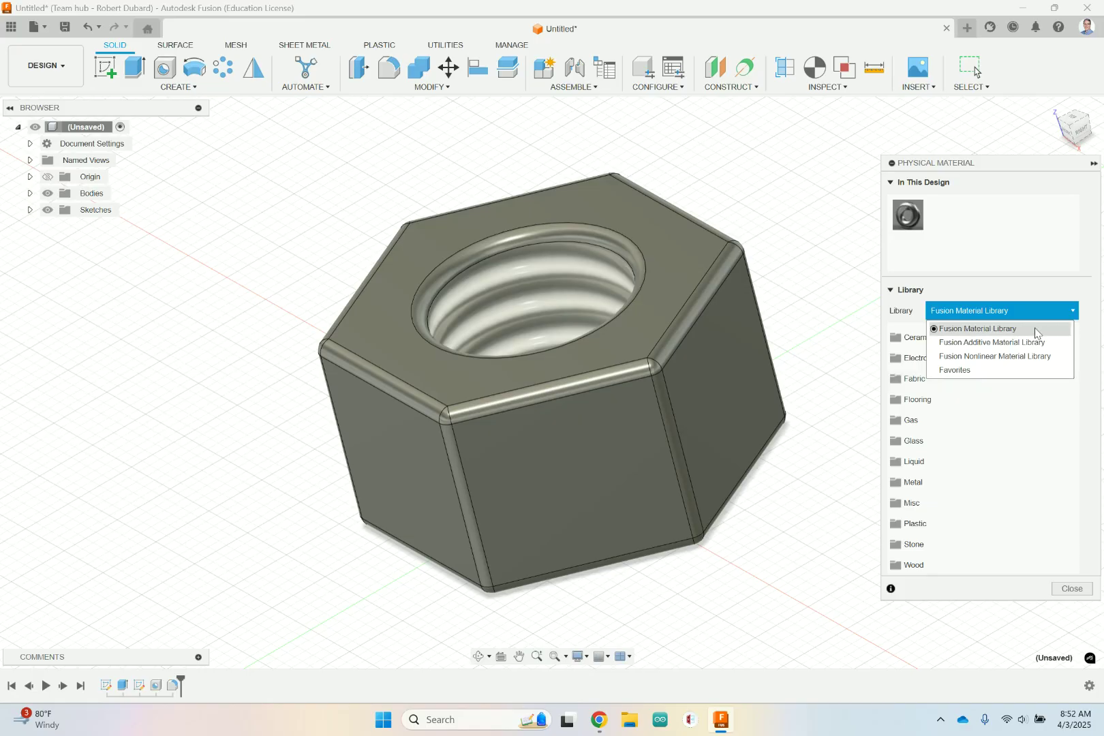
pyautogui.click(1035, 394)
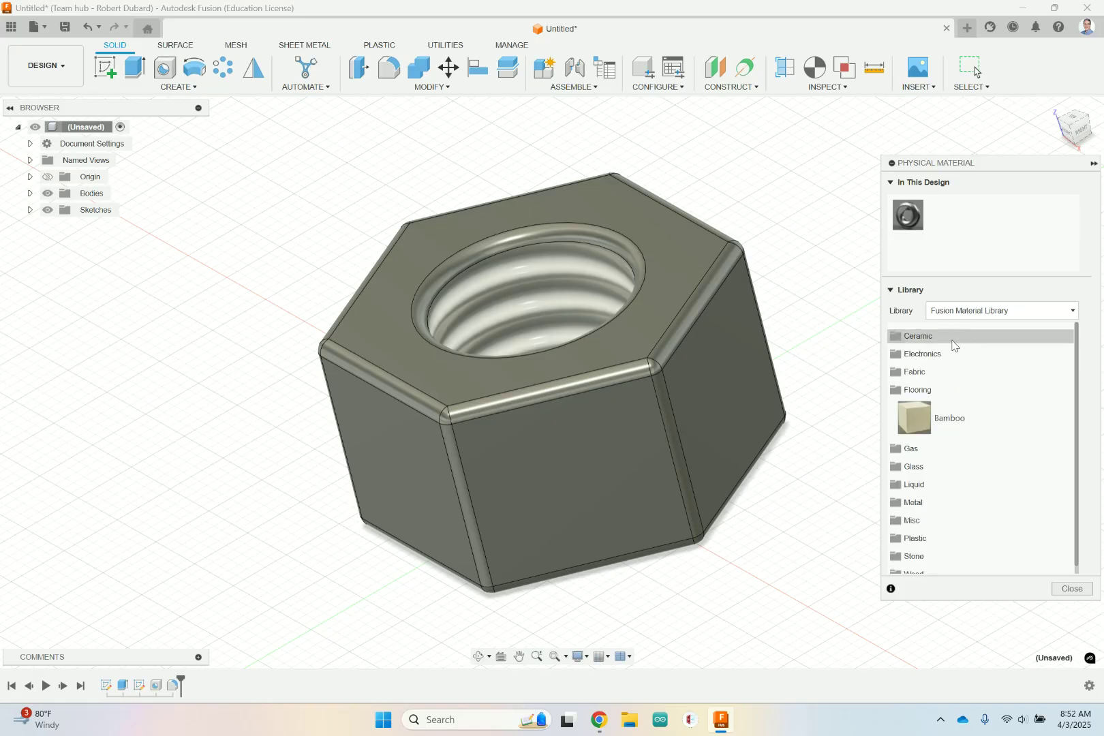
pyautogui.click(916, 391)
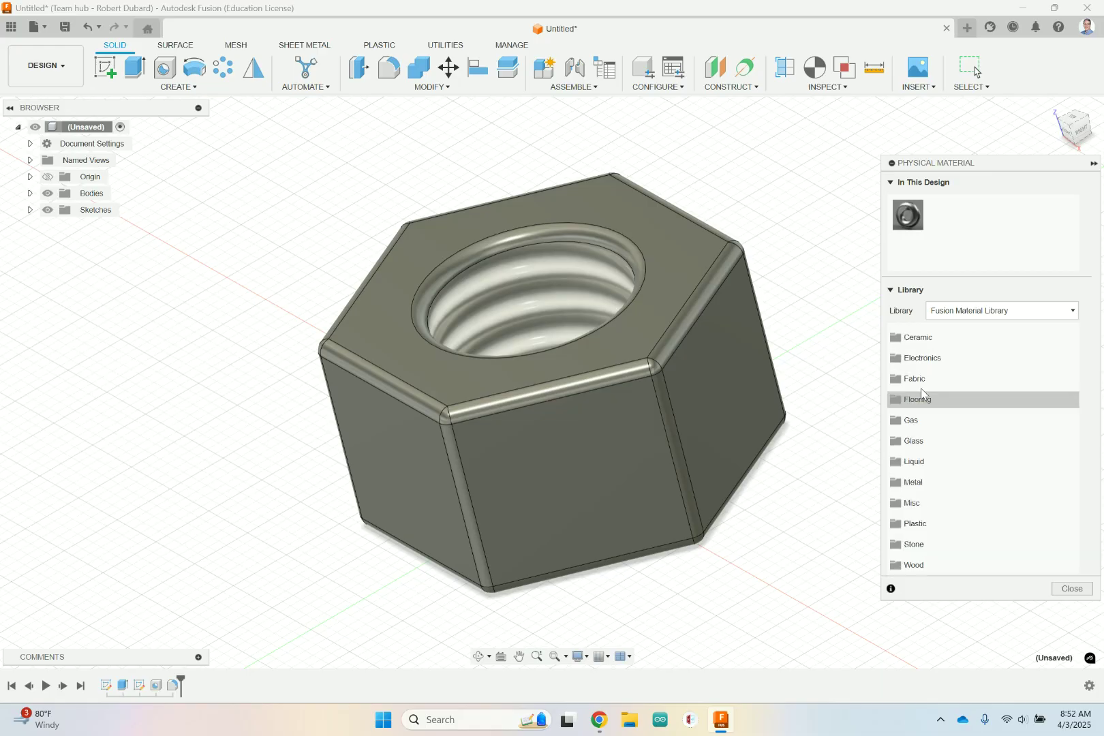
pyautogui.click(897, 487)
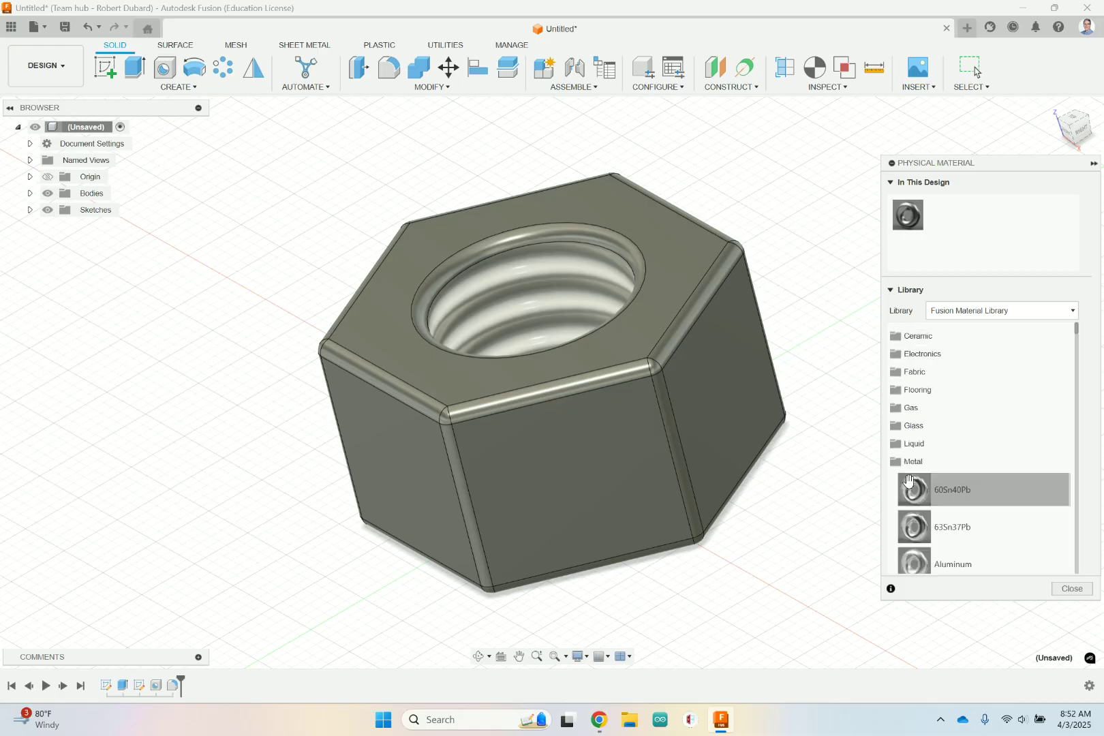
# Find the plain Steel material among the metals, apply it to the nut and close the material settings
pyautogui.scroll(-3, 969, 420)
pyautogui.scroll(-15, 969, 419)
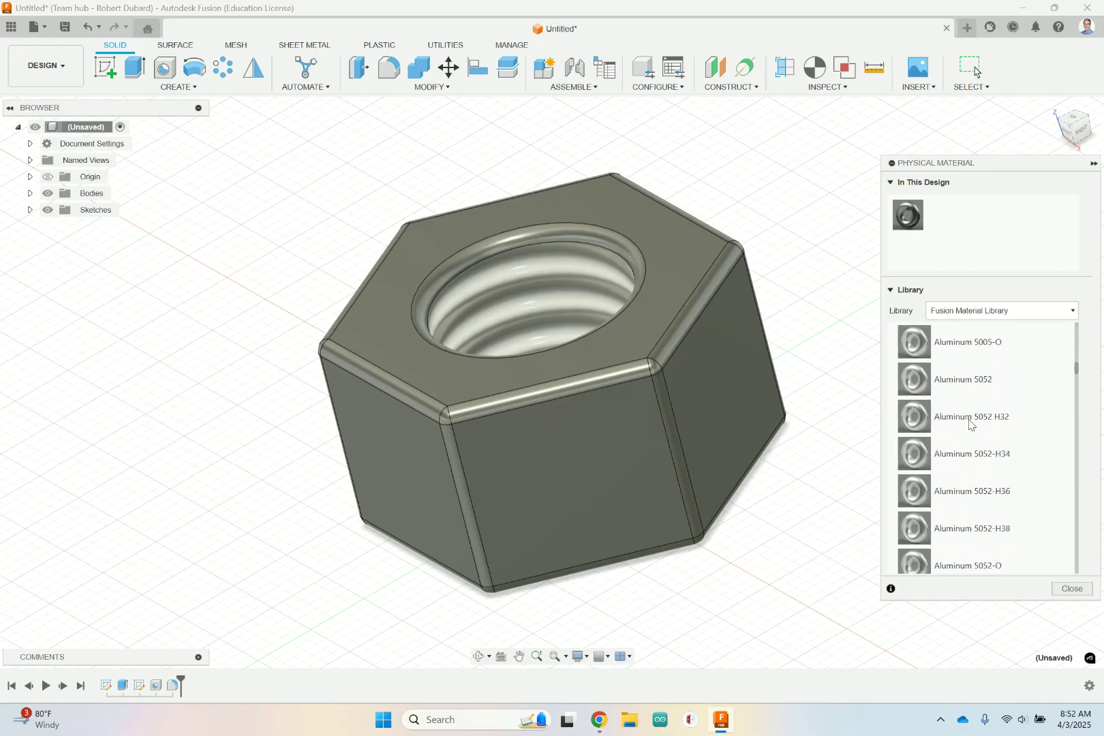
pyautogui.scroll(-15, 971, 425)
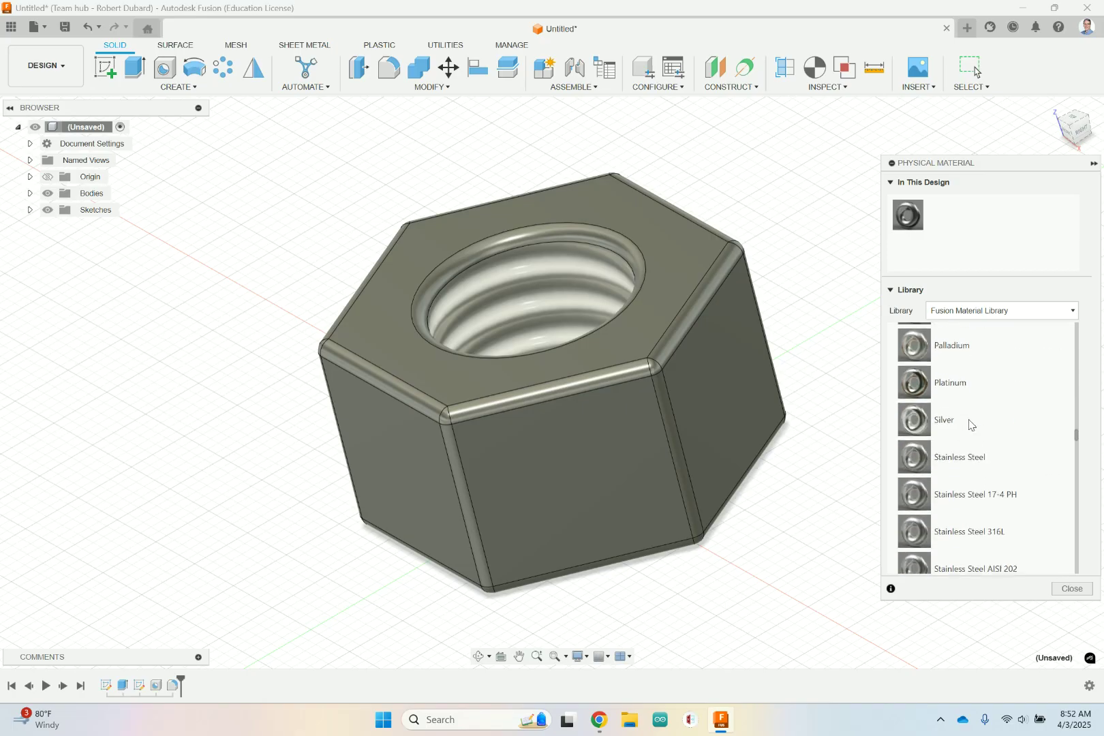
pyautogui.scroll(-15, 971, 425)
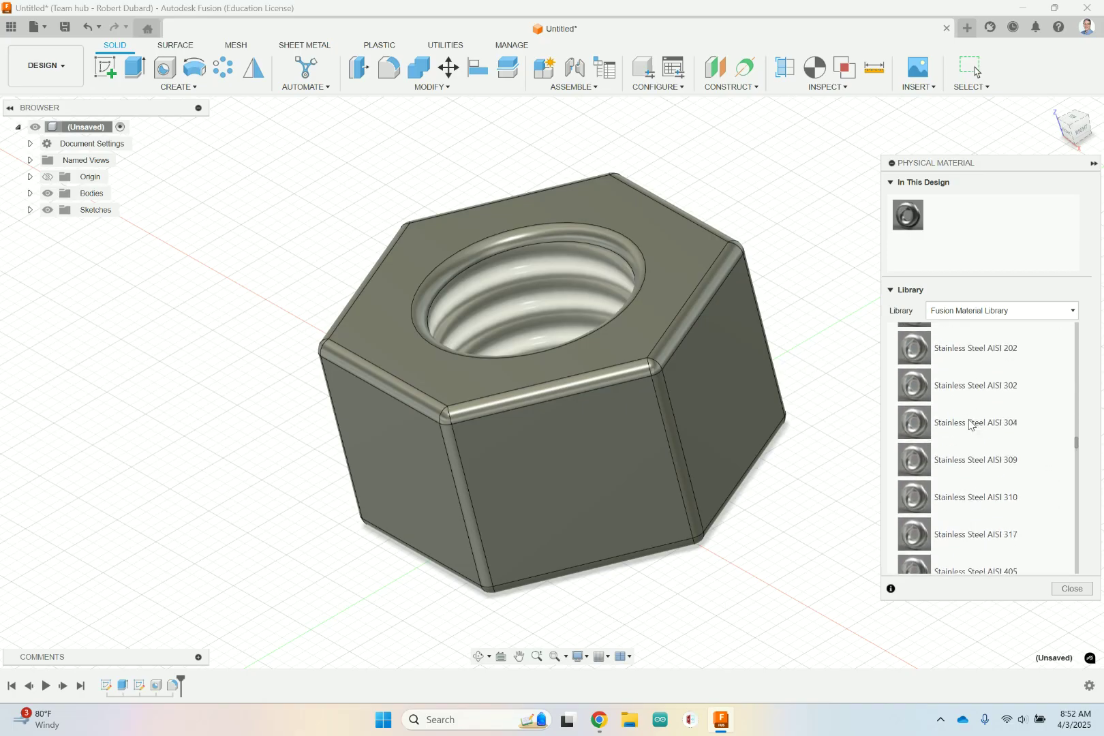
pyautogui.scroll(-5, 972, 425)
pyautogui.scroll(7, 971, 424)
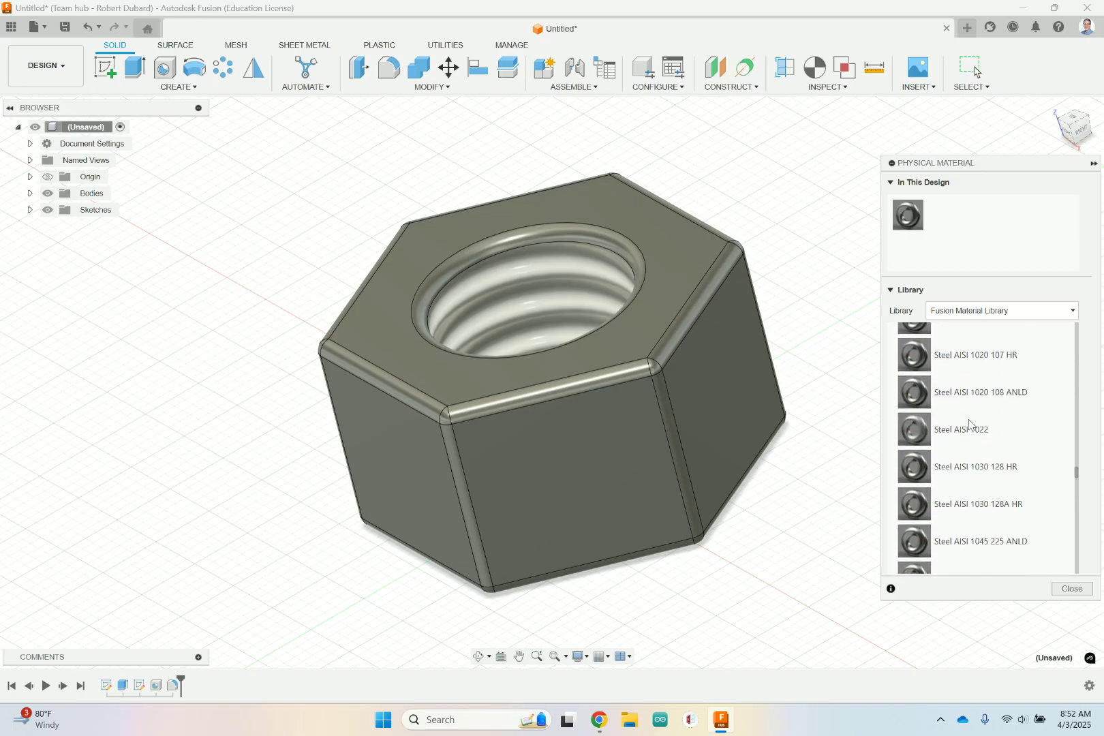
pyautogui.scroll(7, 971, 425)
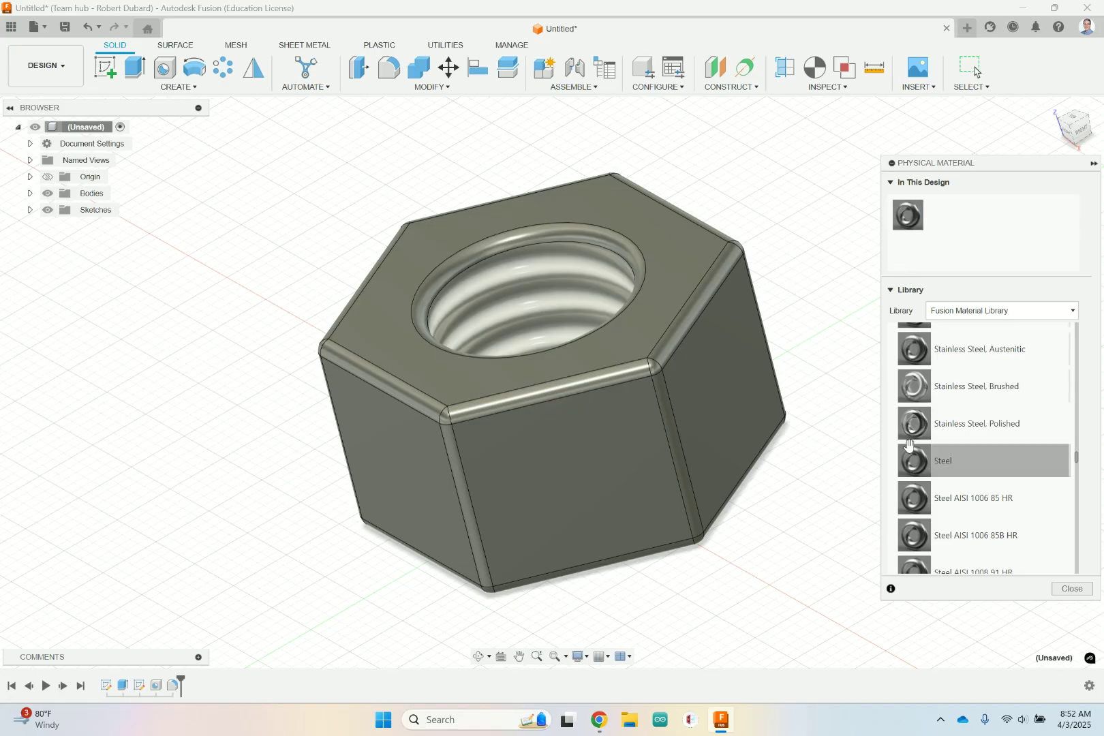
pyautogui.moveTo(916, 458); pyautogui.dragTo(963, 218)
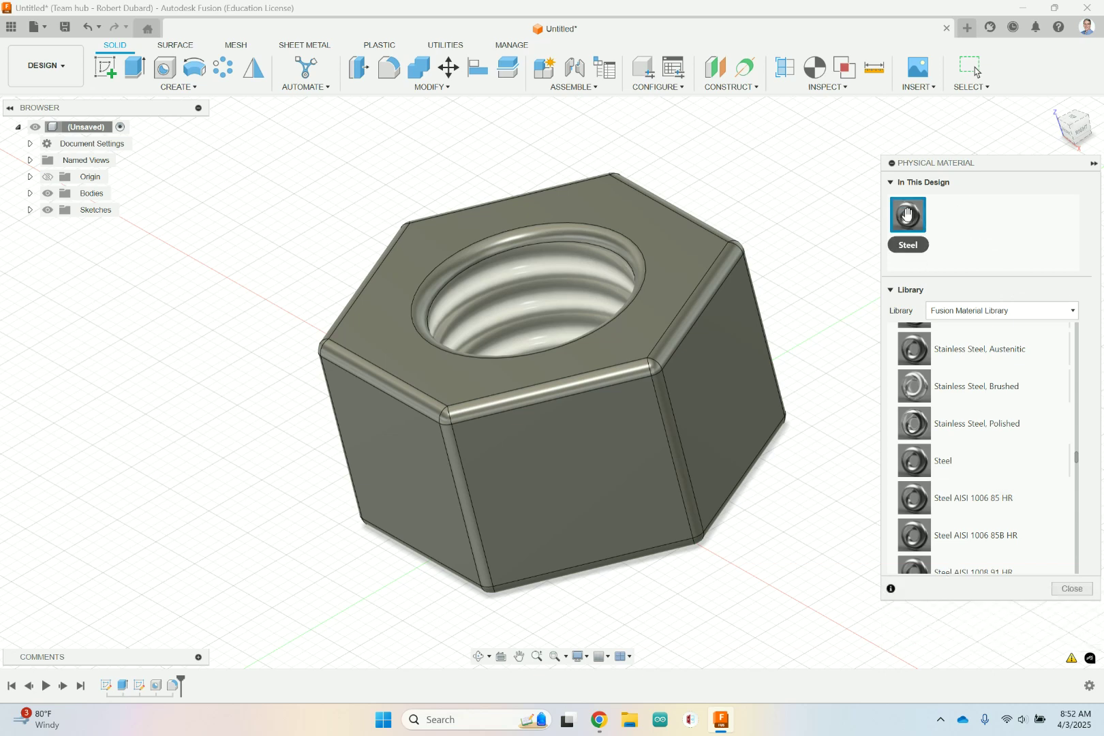
pyautogui.moveTo(907, 215); pyautogui.dragTo(711, 322)
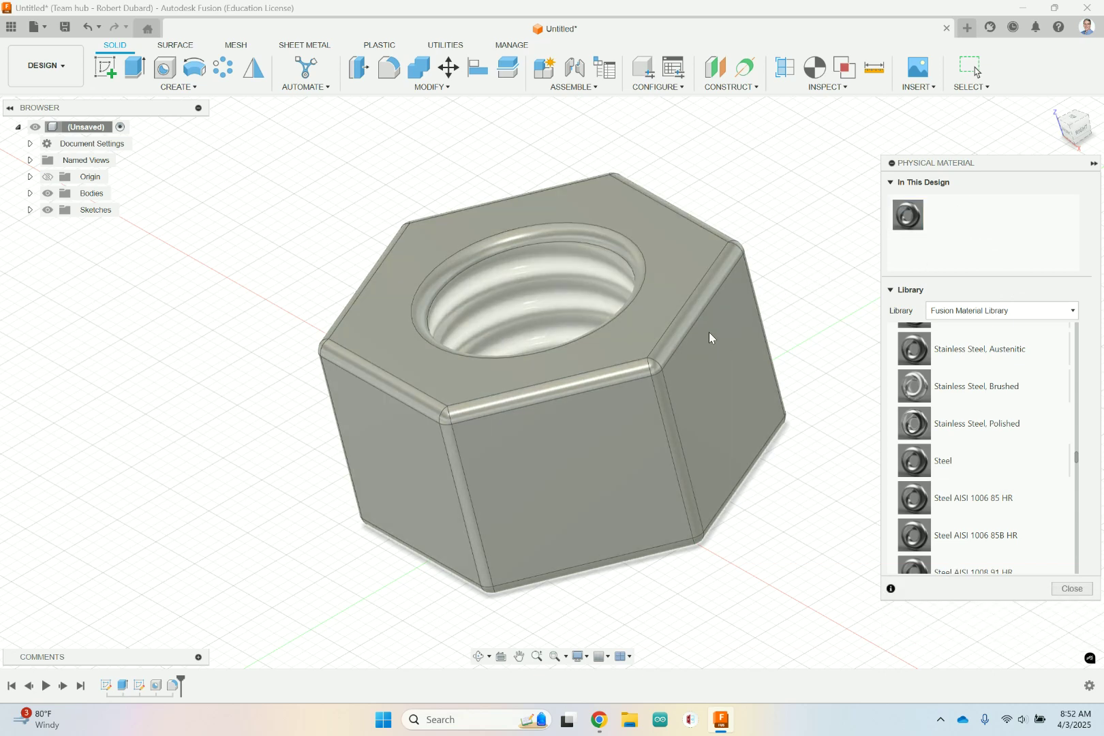
pyautogui.click(1072, 588)
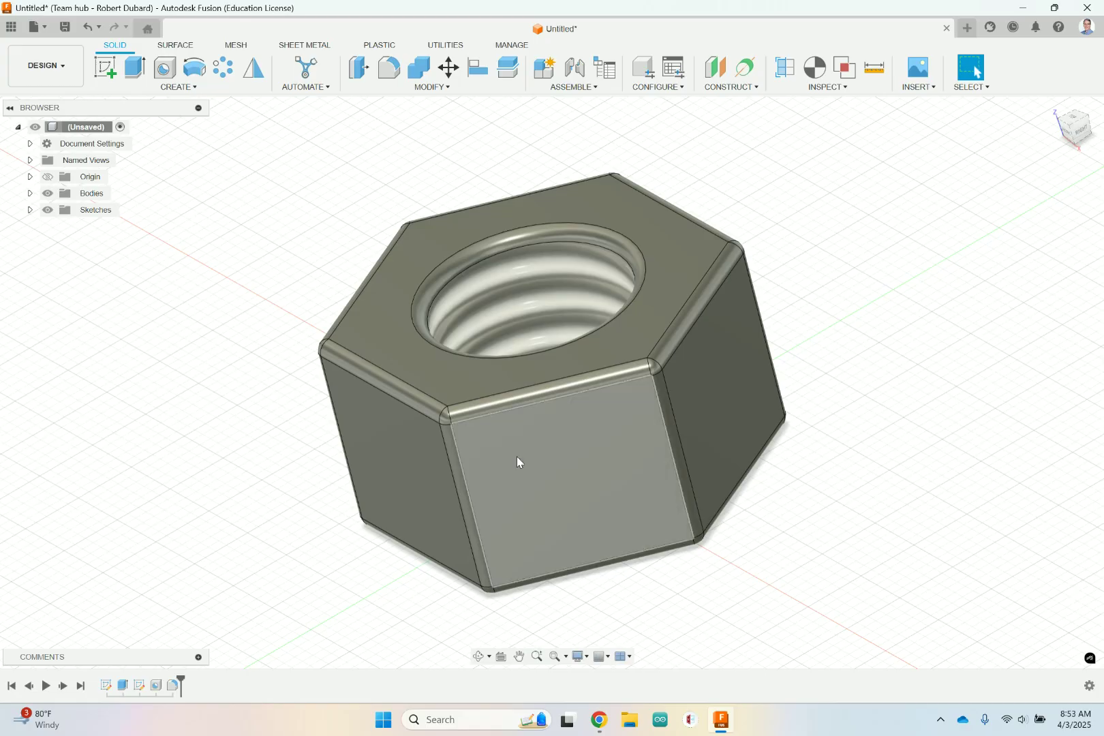
pyautogui.rightClick(84, 128)
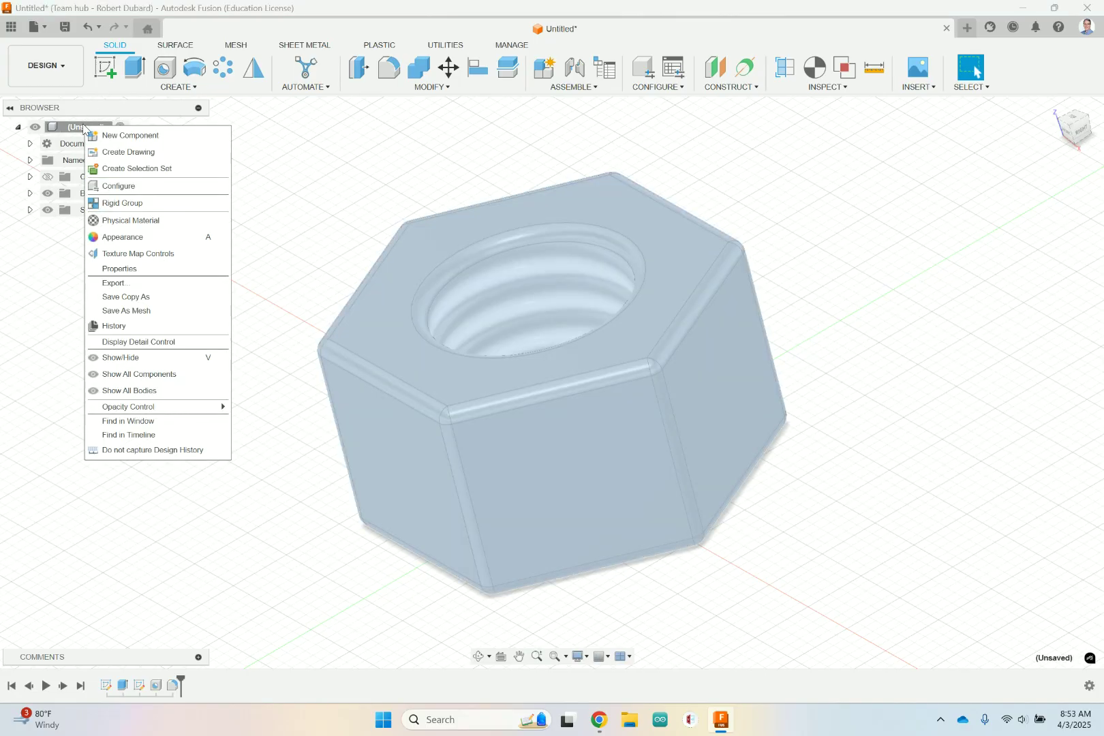
pyautogui.click(167, 229)
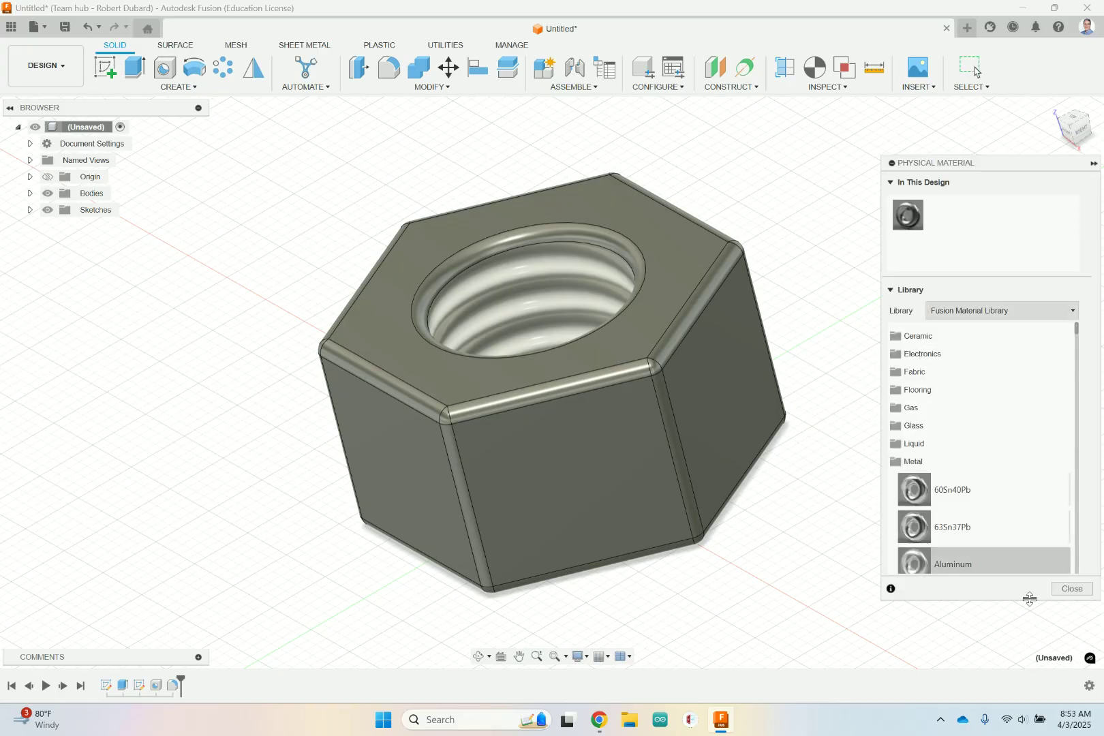
pyautogui.click(1072, 588)
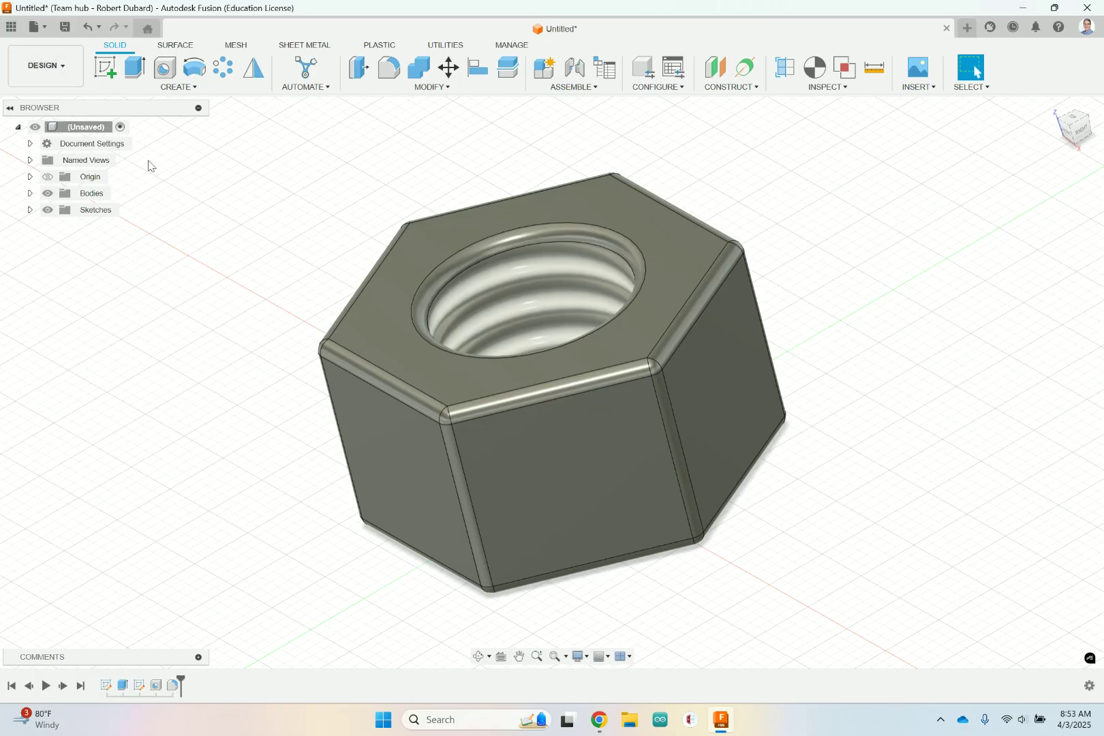
# Start saving the design and choose the Learning Assemblies project as its location
pyautogui.click(71, 31)
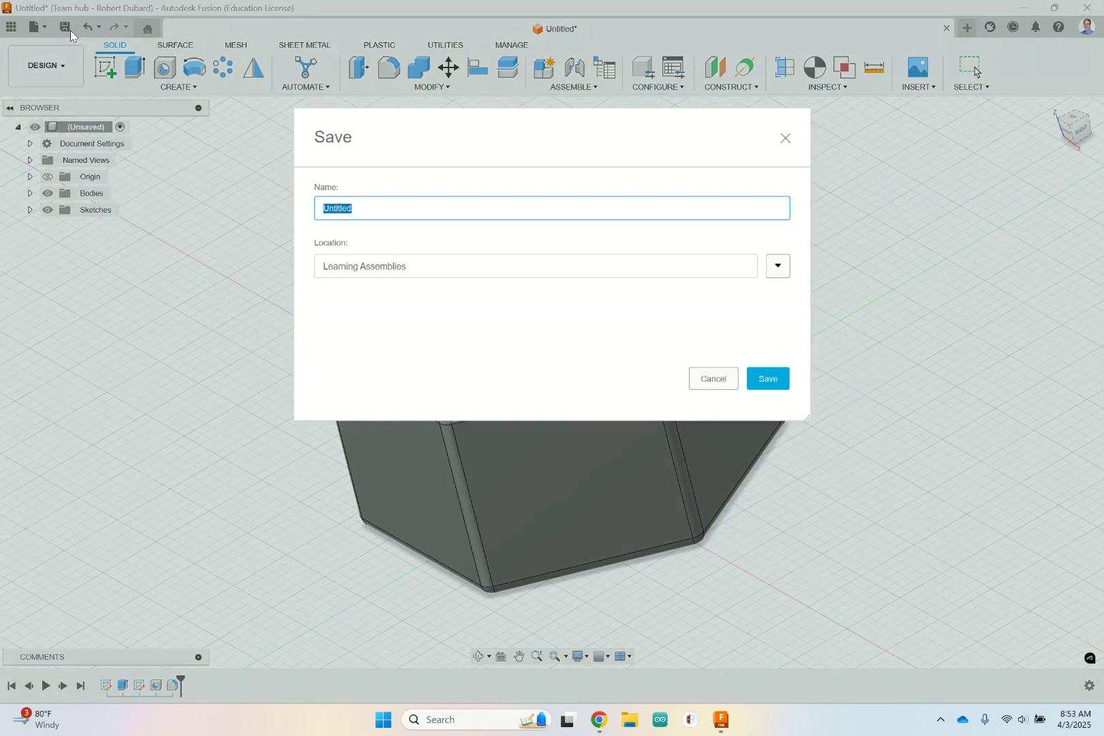
pyautogui.click(778, 266)
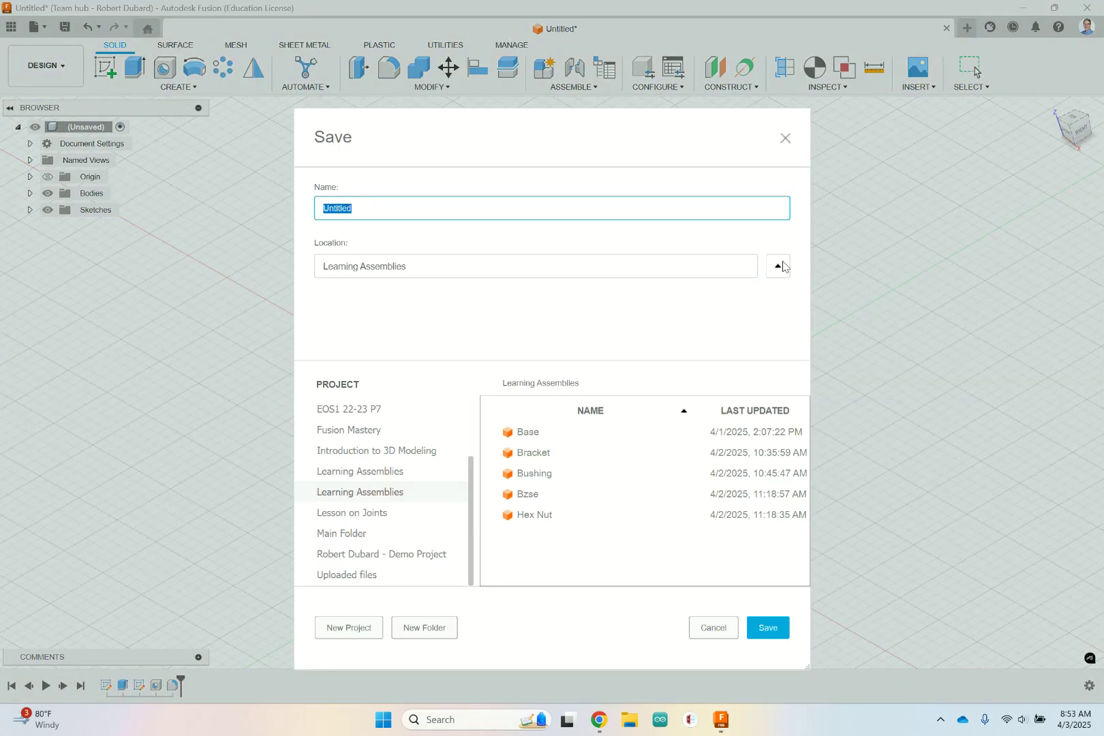
pyautogui.click(379, 487)
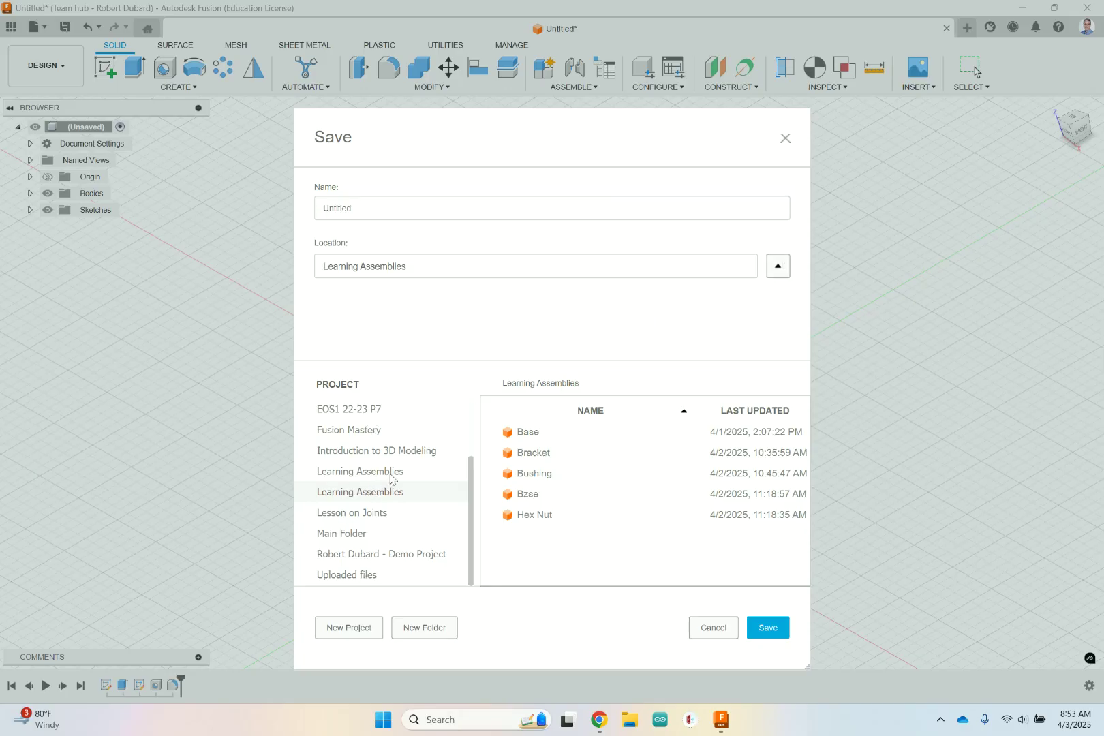
pyautogui.click(390, 476)
pyautogui.click(383, 498)
pyautogui.click(777, 268)
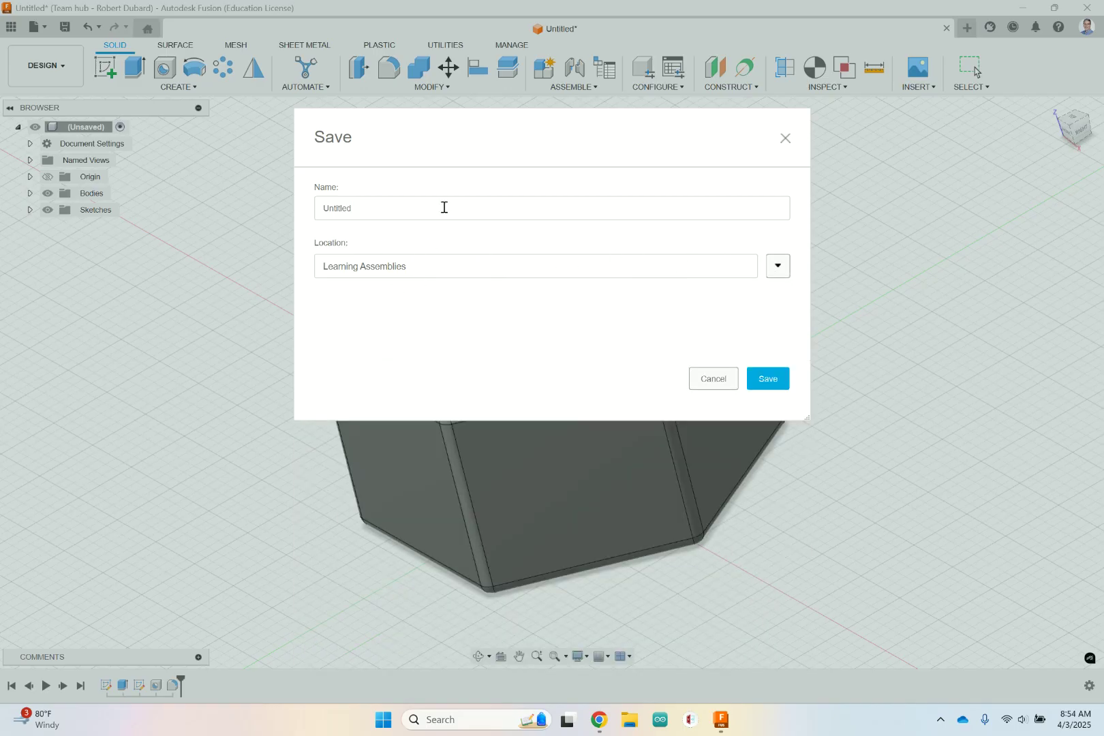
# Enter Hex Nut as the design's name and cancel the save
pyautogui.click(400, 213)
pyautogui.press('BackSpace')
pyautogui.press('BackSpace')
pyautogui.press('BackSpace')
pyautogui.press('BackSpace')
pyautogui.press('BackSpace')
pyautogui.press('BackSpace')
pyautogui.press('BackSpace')
pyautogui.press('BackSpace')
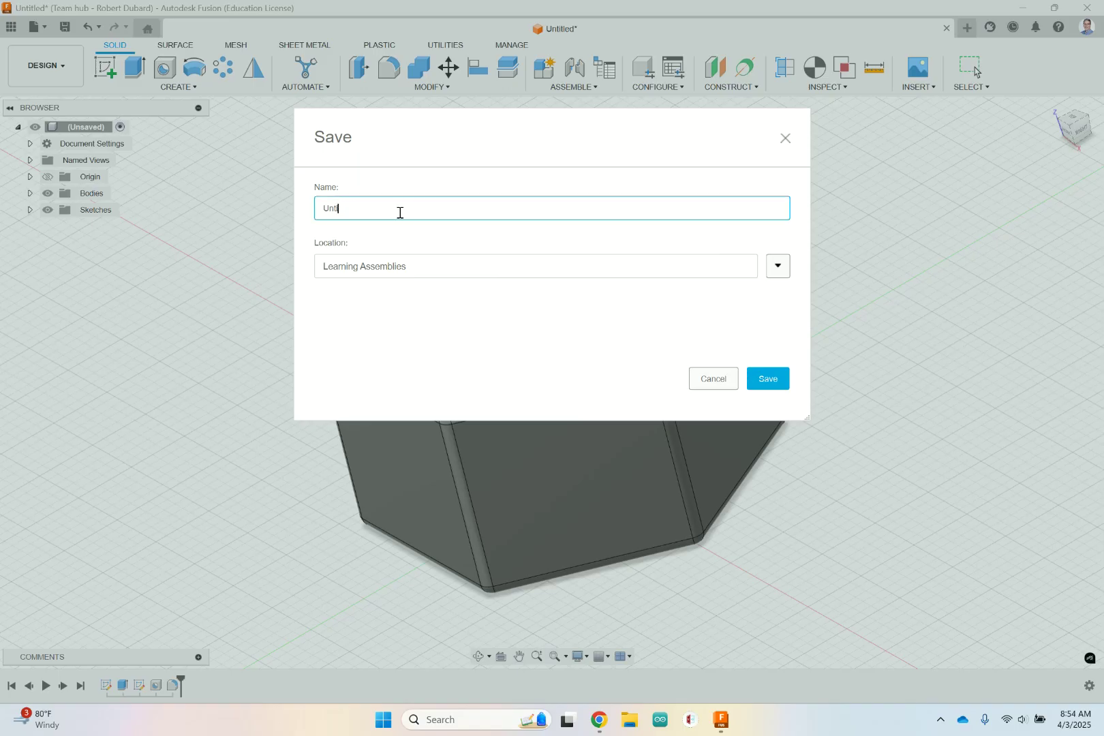
pyautogui.write('Hex Nut')
pyautogui.click(713, 379)
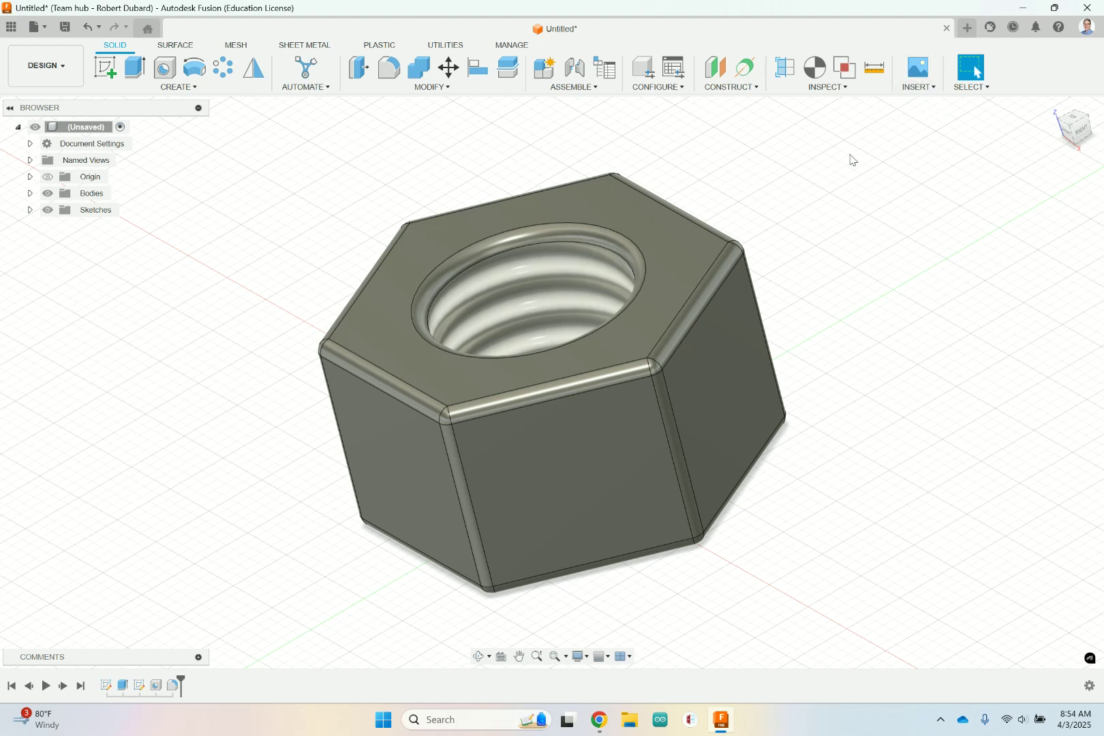